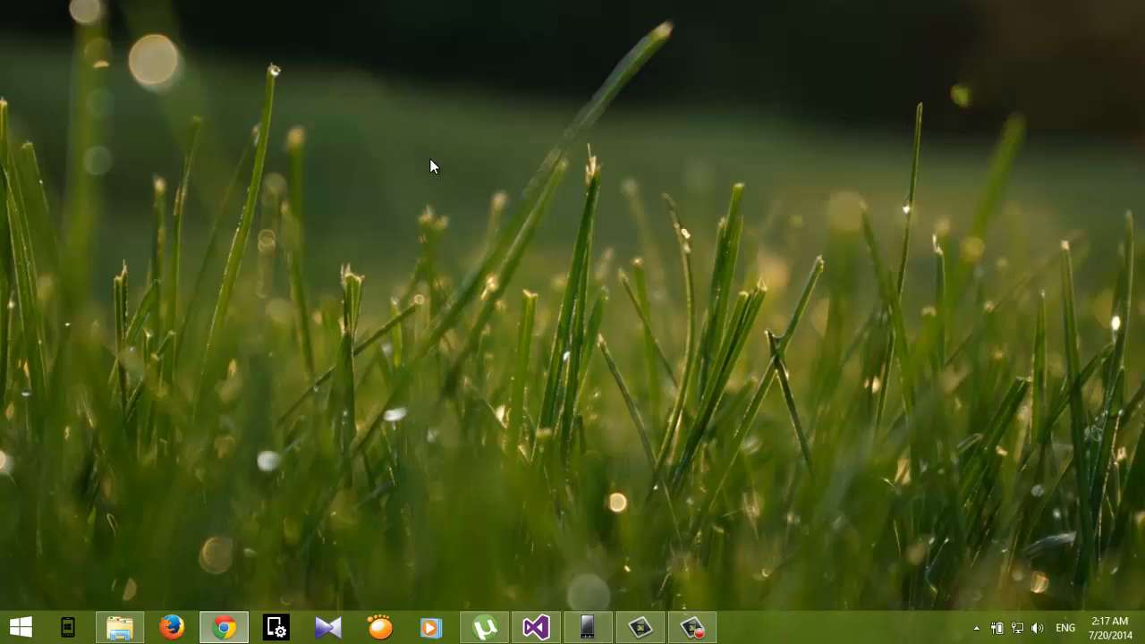
Step: Bring up the phone emulator, open its Additional Tools window, and switch to the SD Card page
{"action": "left_click", "coordinate": [588, 628]}
{"action": "left_click_drag", "start_coordinate": [194, 37], "coordinate": [199, 41]}
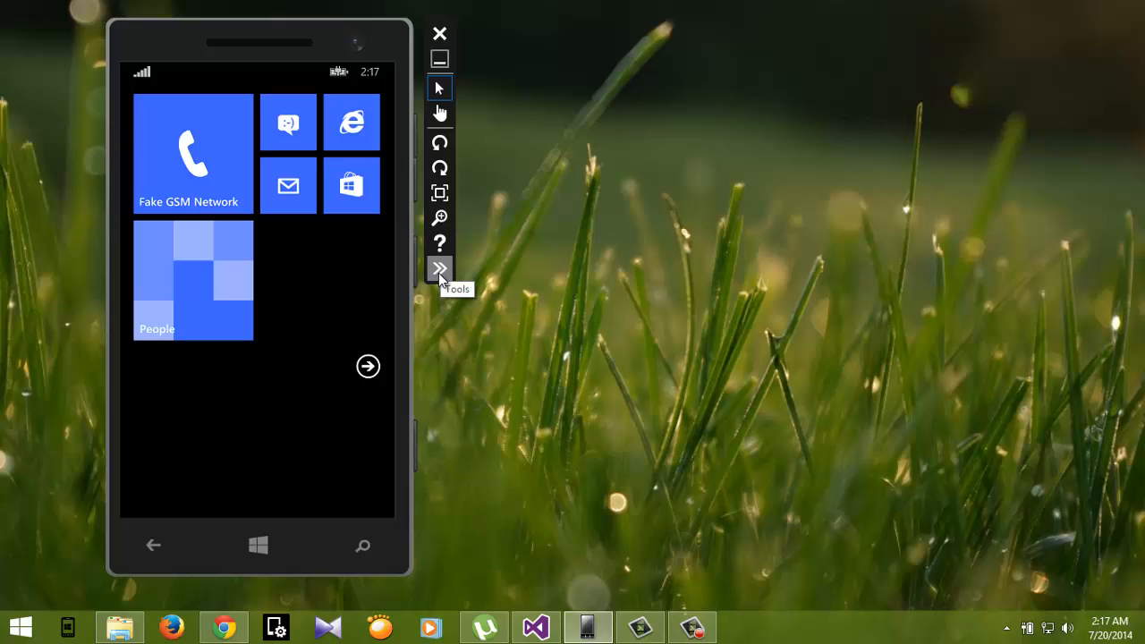
{"action": "left_click", "coordinate": [442, 270]}
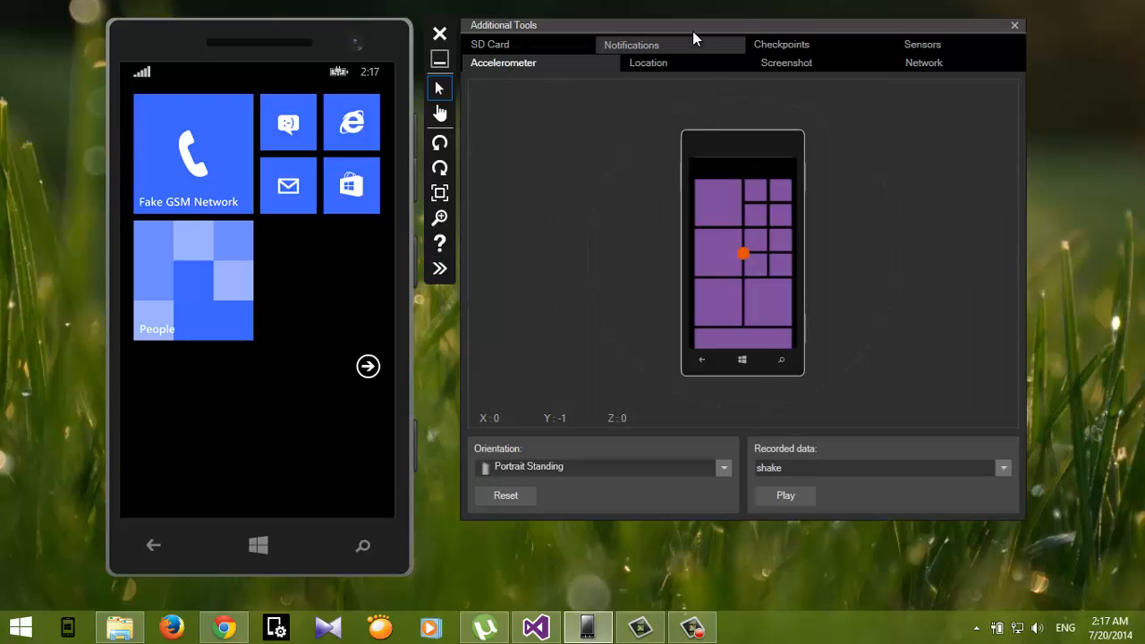
{"action": "left_click_drag", "start_coordinate": [691, 27], "coordinate": [698, 33]}
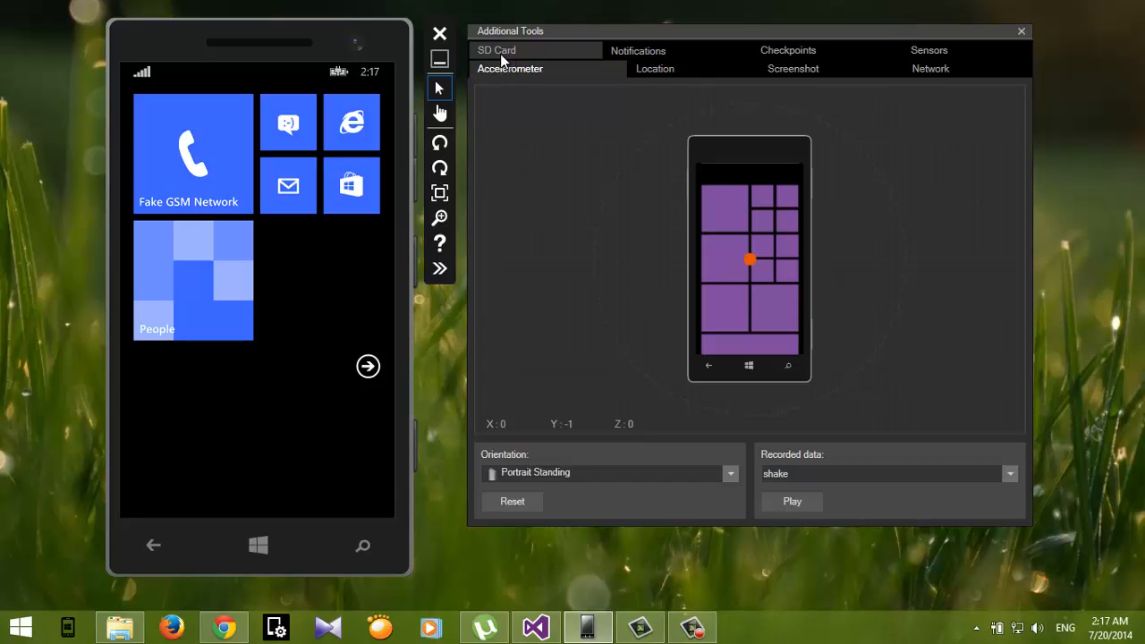
{"action": "left_click", "coordinate": [529, 50]}
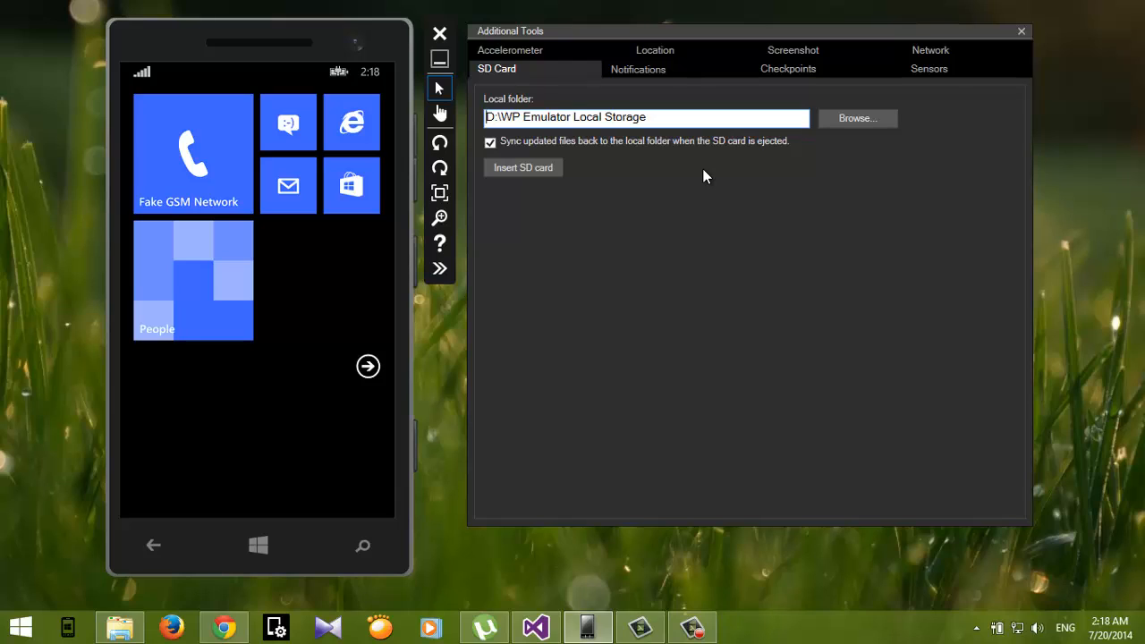
Step: Browse for the SD card's local folder and choose WP Emulator Local Storage
{"action": "left_click", "coordinate": [856, 126]}
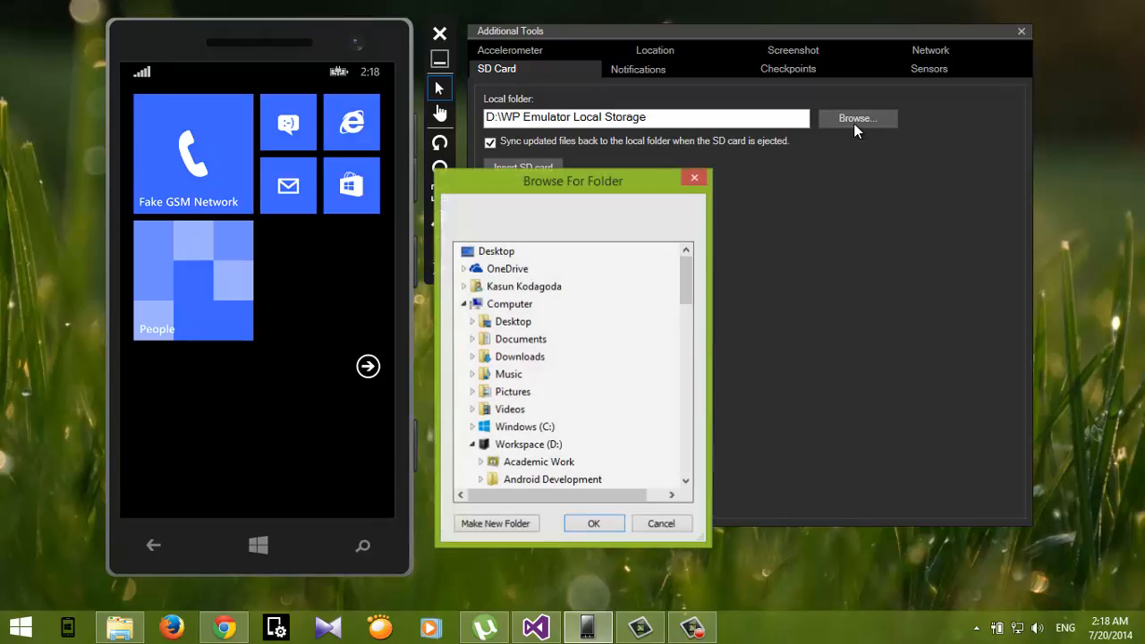
{"action": "left_click_drag", "start_coordinate": [580, 186], "coordinate": [592, 94]}
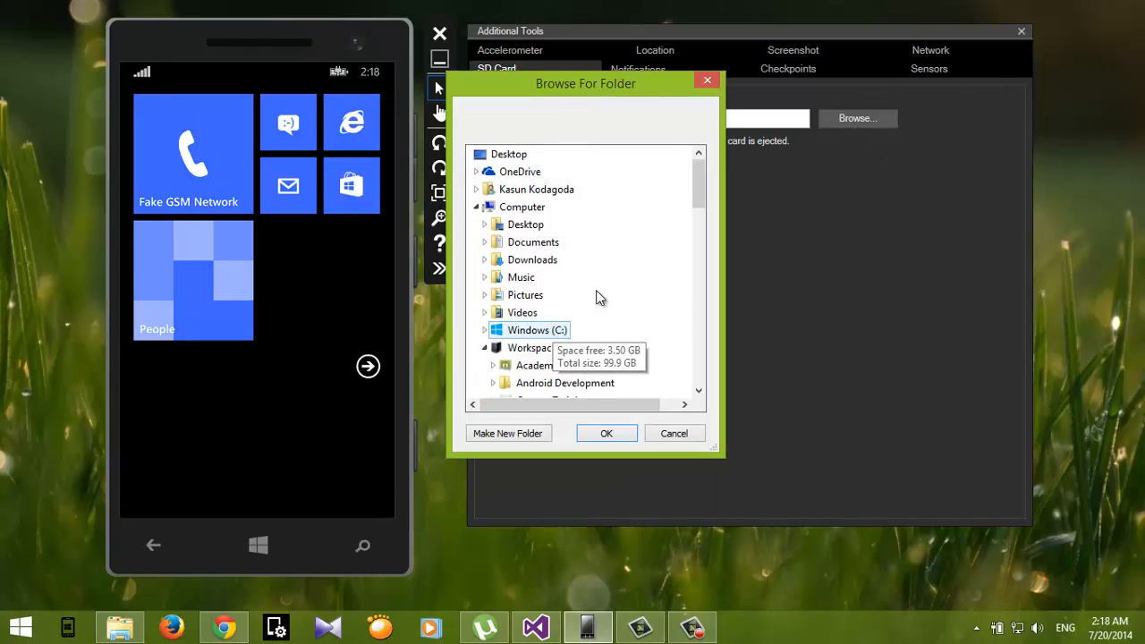
{"action": "left_click_drag", "start_coordinate": [696, 167], "coordinate": [701, 243]}
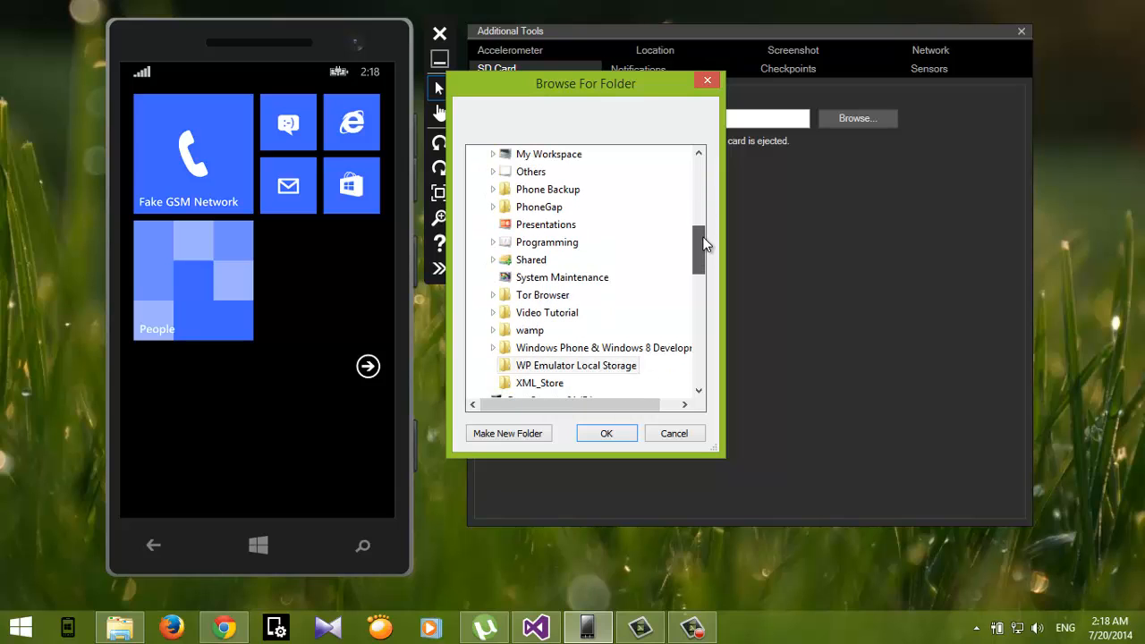
{"action": "left_click", "coordinate": [604, 365]}
{"action": "left_click", "coordinate": [604, 438]}
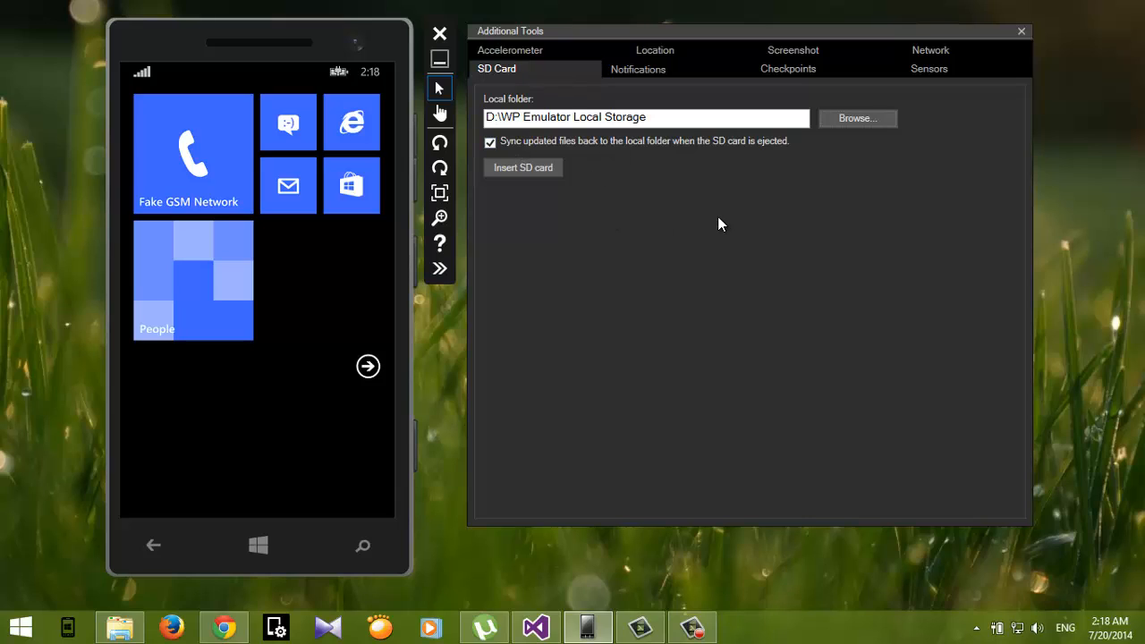
Step: Insert the virtual SD card into the emulated phone
{"action": "left_click", "coordinate": [524, 167]}
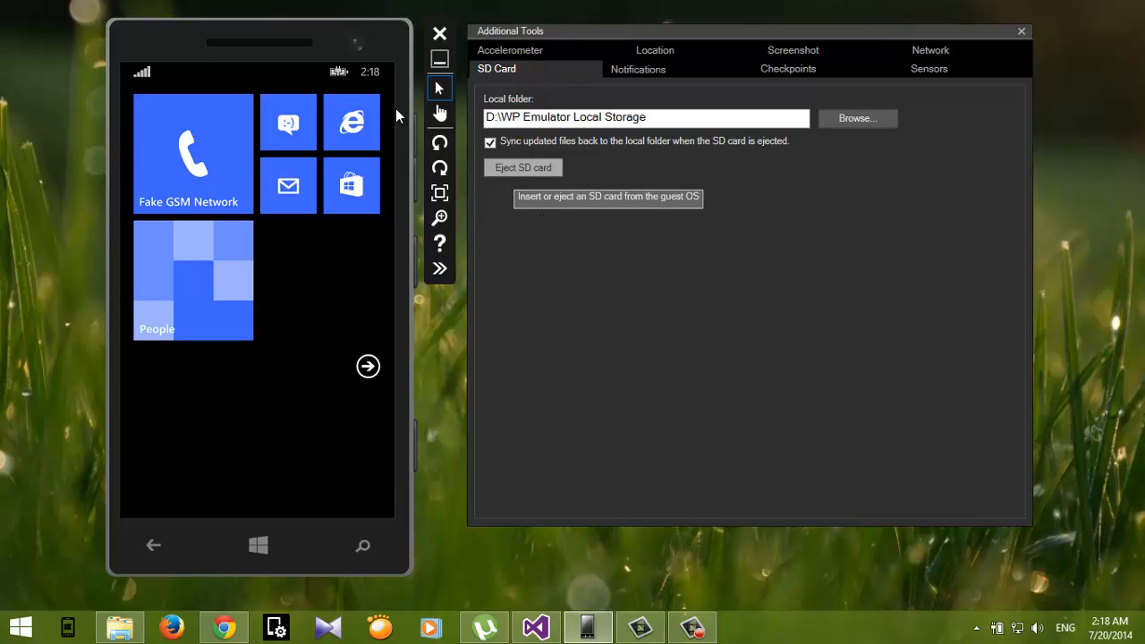
{"action": "left_click_drag", "start_coordinate": [386, 59], "coordinate": [387, 57]}
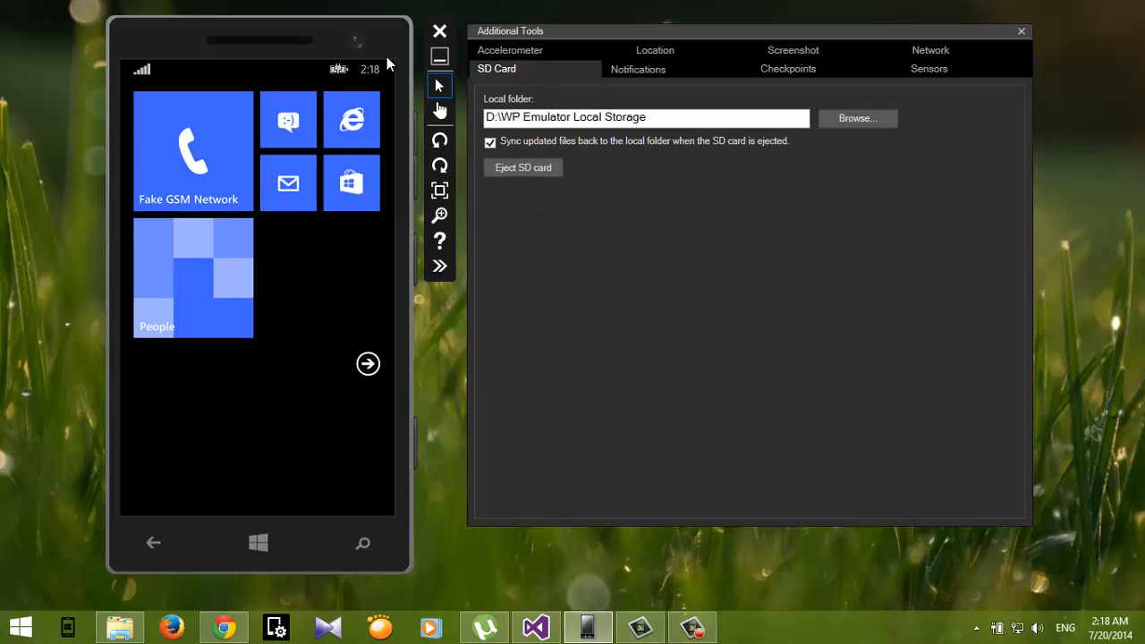
Step: On the phone, open Settings from the app list and go to storage sense
{"action": "left_click_drag", "start_coordinate": [208, 316], "coordinate": [143, 315]}
{"action": "left_click", "coordinate": [193, 312]}
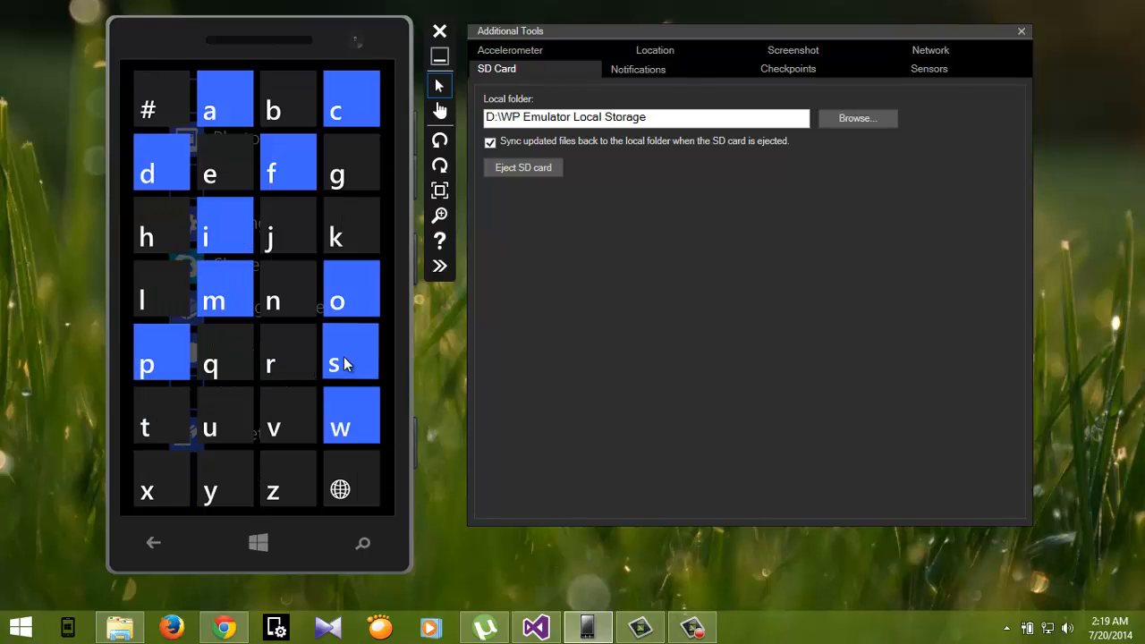
{"action": "left_click", "coordinate": [344, 357]}
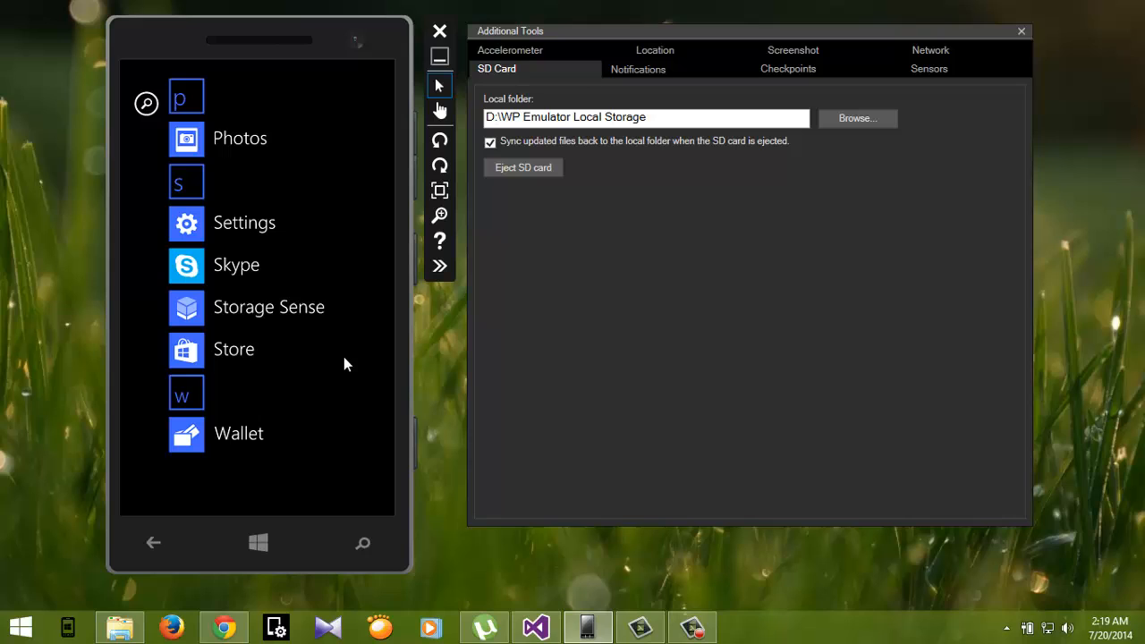
{"action": "left_click", "coordinate": [237, 229]}
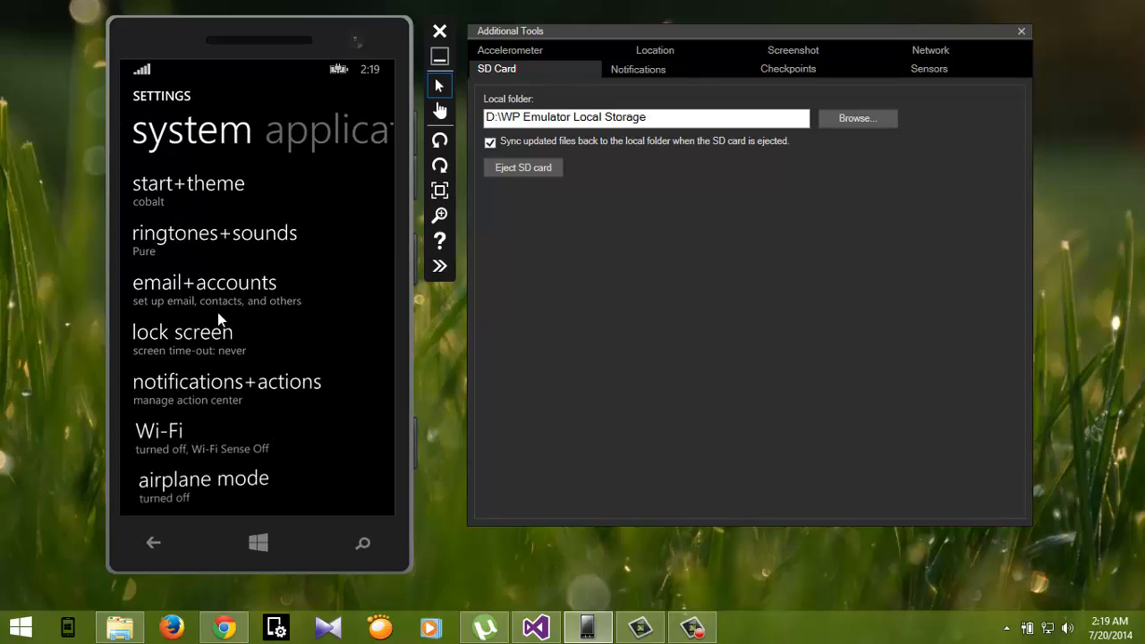
{"action": "scroll", "coordinate": [268, 338], "scroll_direction": "down", "scroll_amount": 5}
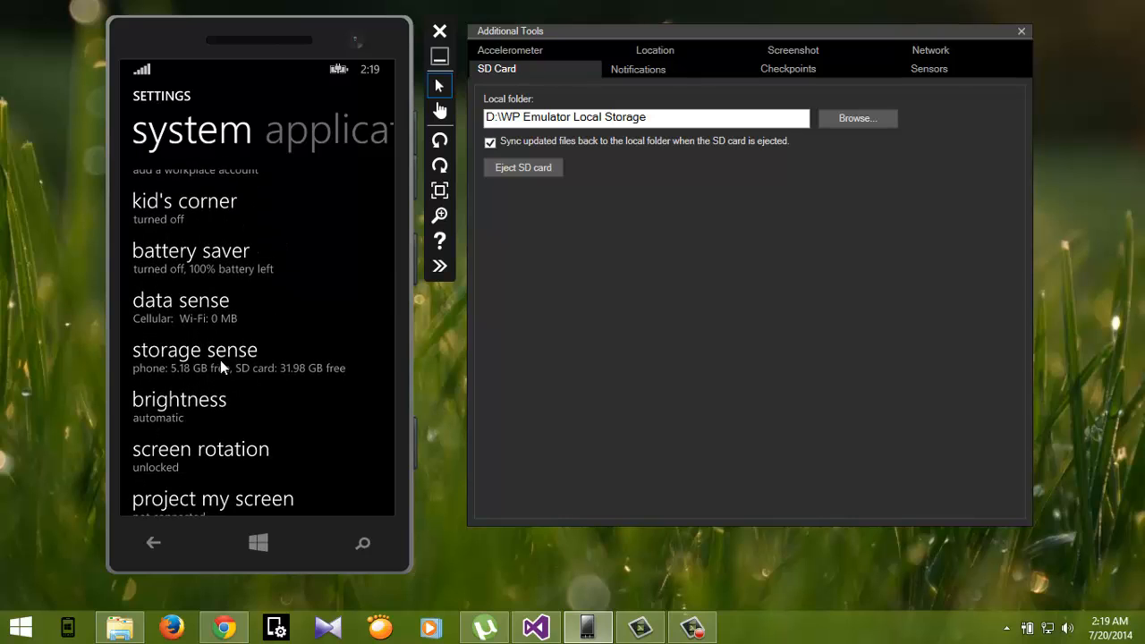
{"action": "left_click", "coordinate": [196, 357]}
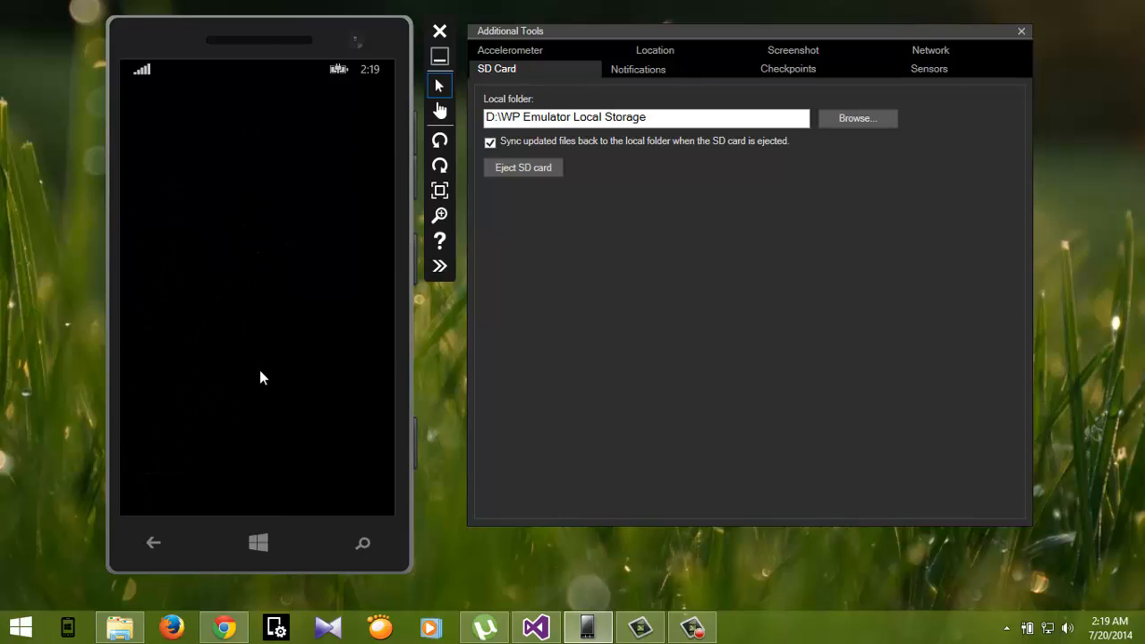
Step: Set the phone to store new photos on the SD card
{"action": "scroll", "coordinate": [310, 225], "scroll_direction": "down", "scroll_amount": 3}
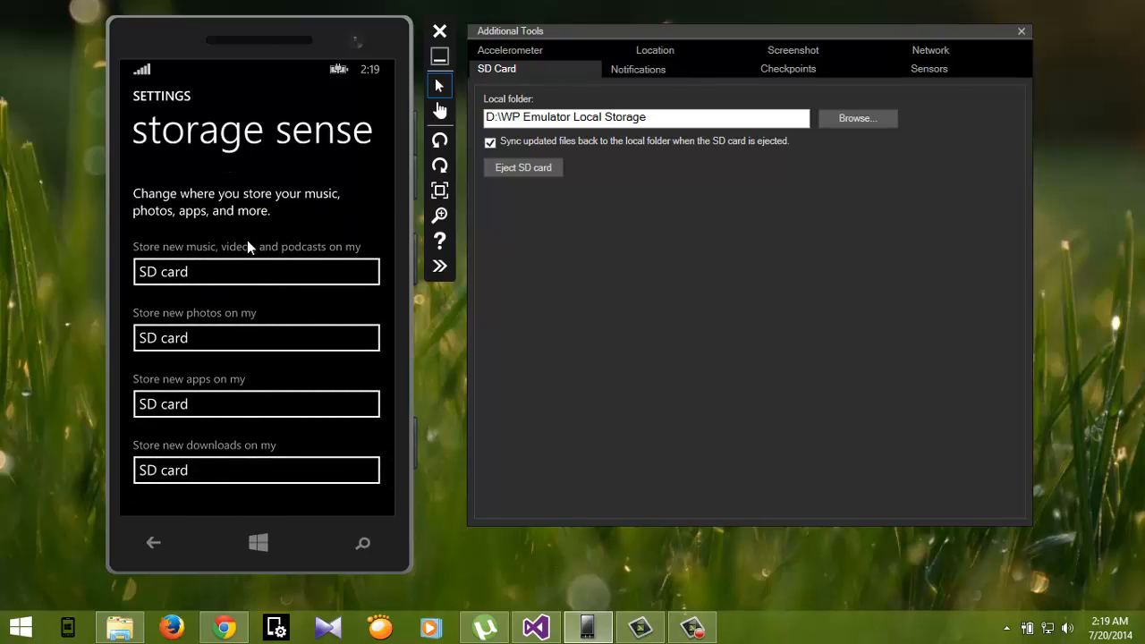
{"action": "left_click", "coordinate": [243, 337]}
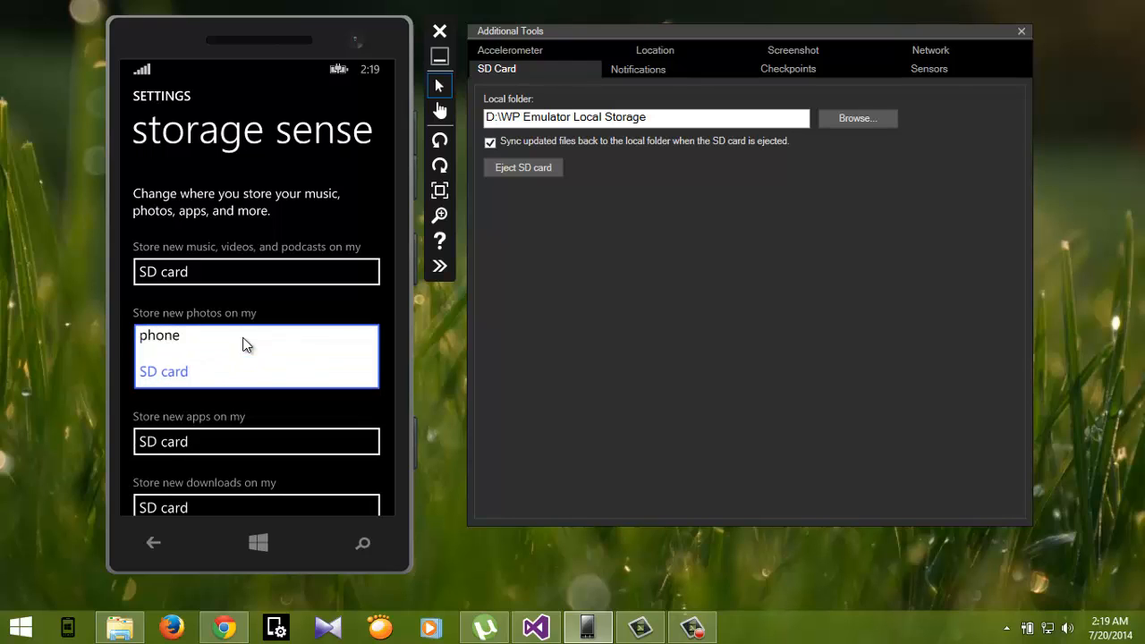
{"action": "left_click", "coordinate": [182, 383]}
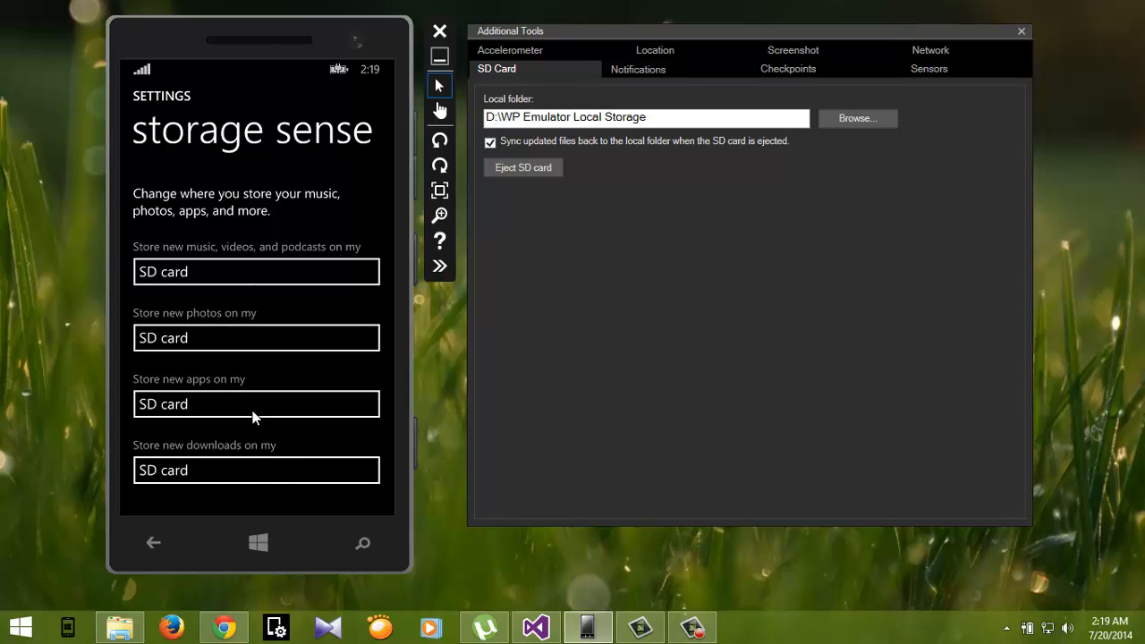
{"action": "left_click_drag", "start_coordinate": [232, 266], "coordinate": [236, 287]}
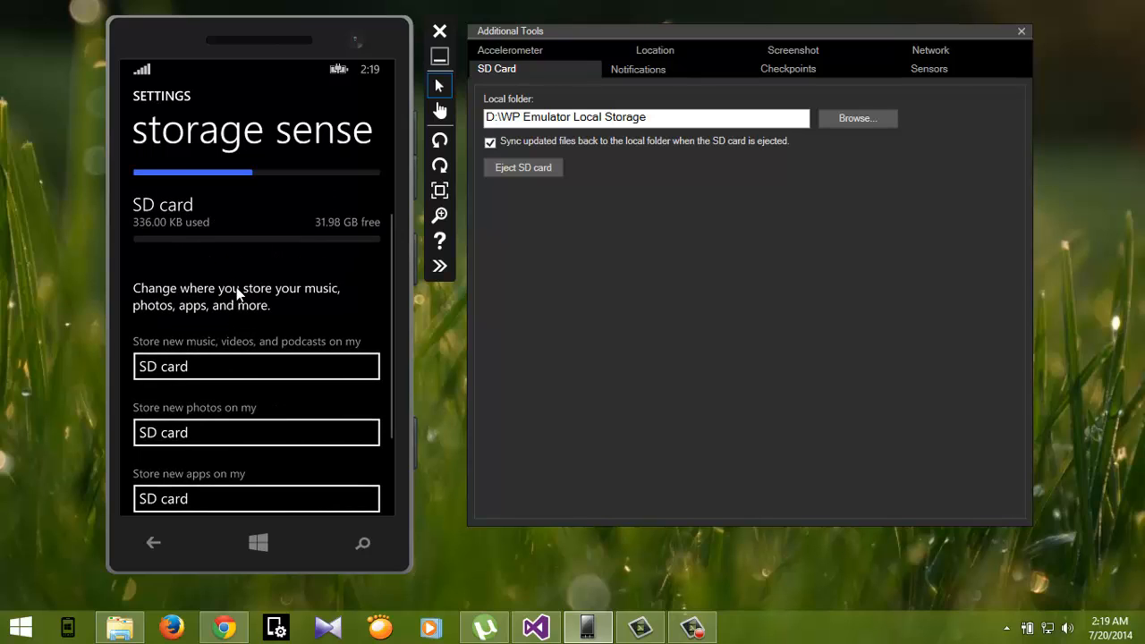
Step: Open the Camera app from the app list, take a photo, and go back
{"action": "left_click", "coordinate": [253, 541]}
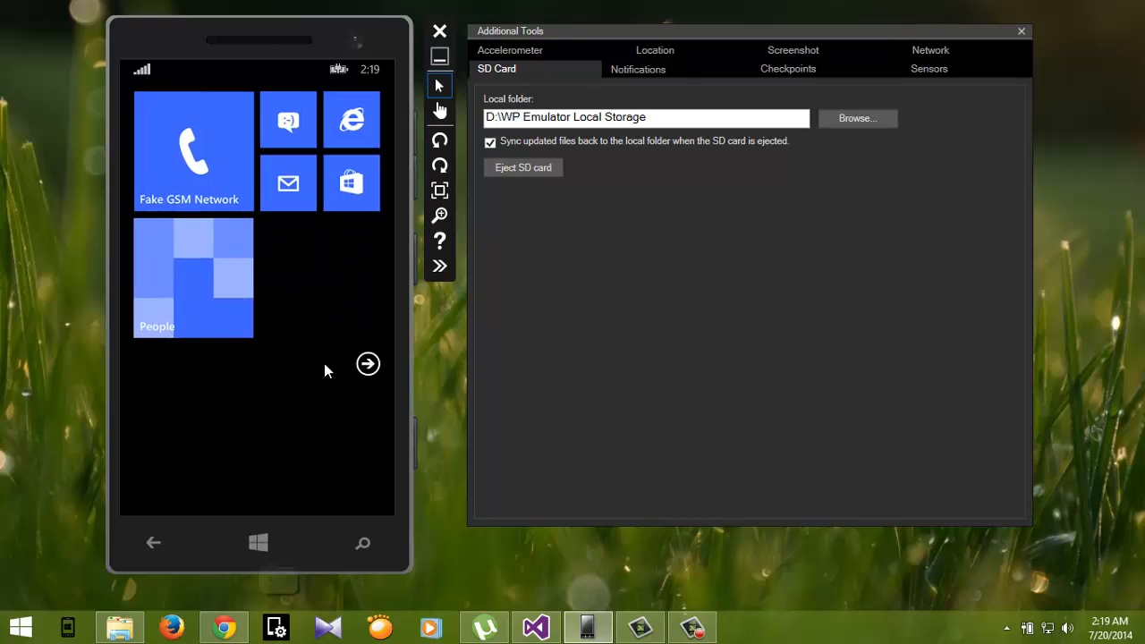
{"action": "left_click_drag", "start_coordinate": [340, 322], "coordinate": [237, 335]}
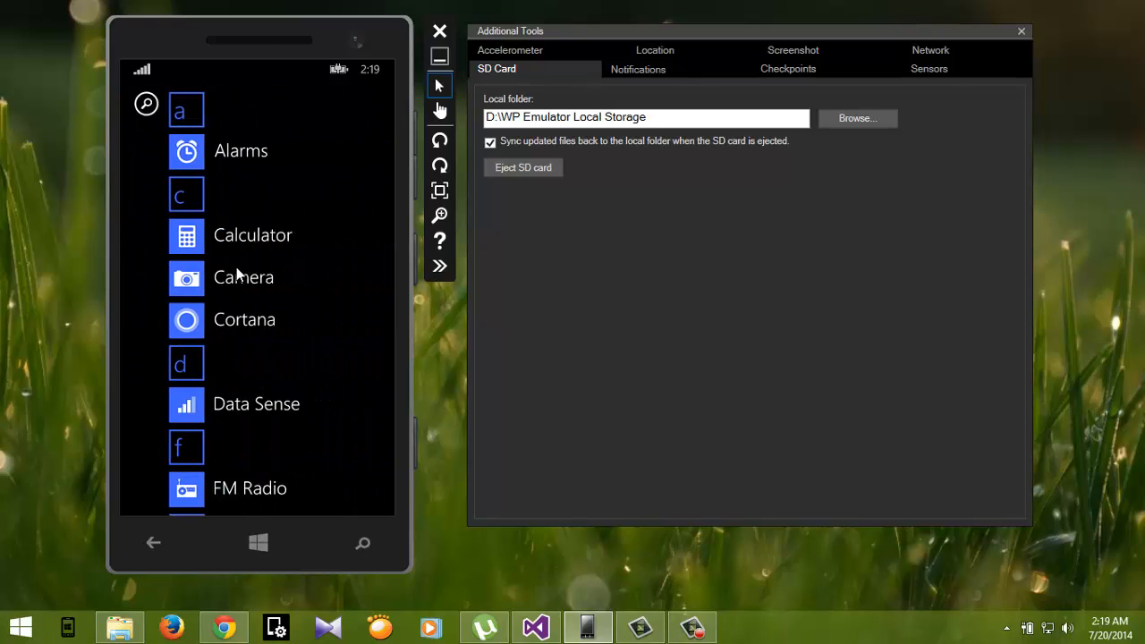
{"action": "left_click", "coordinate": [236, 275]}
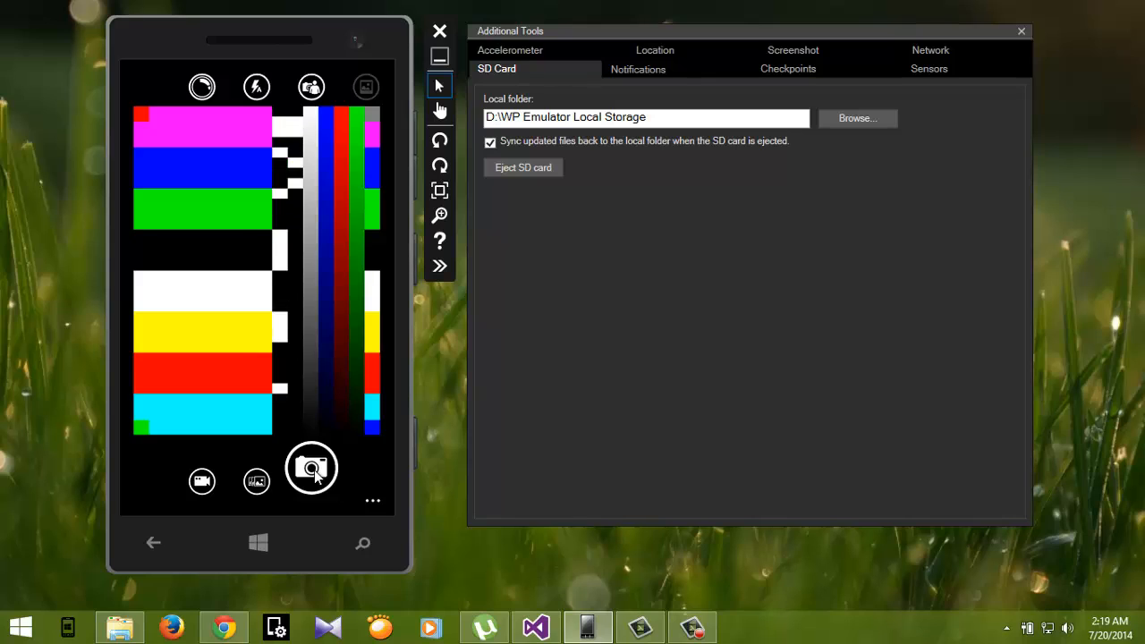
{"action": "left_click", "coordinate": [313, 473]}
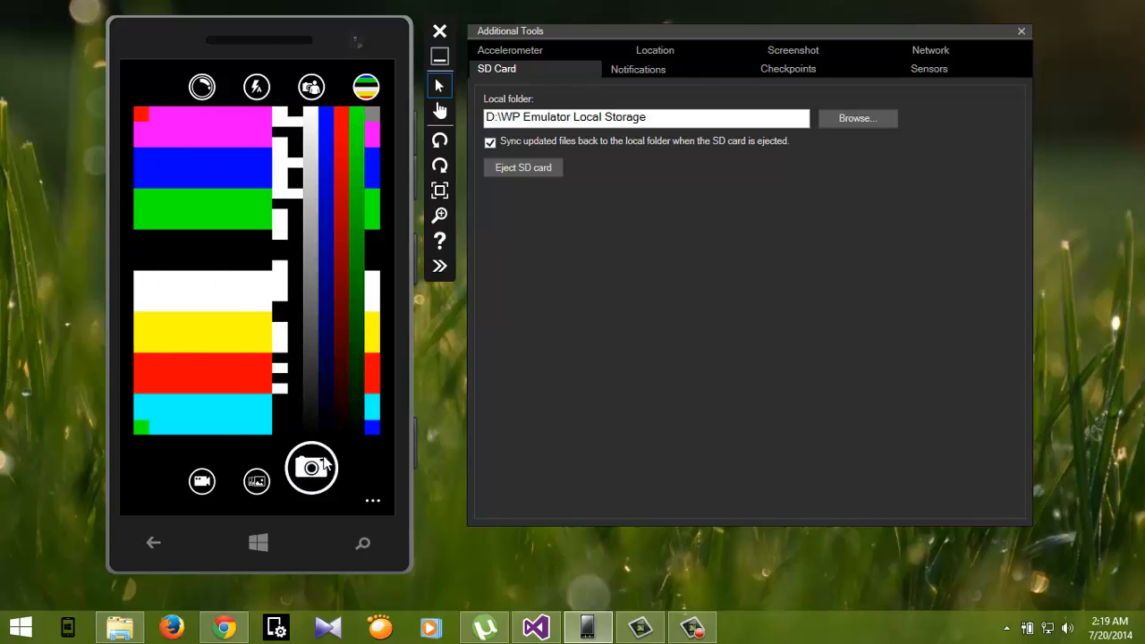
{"action": "left_click", "coordinate": [153, 543]}
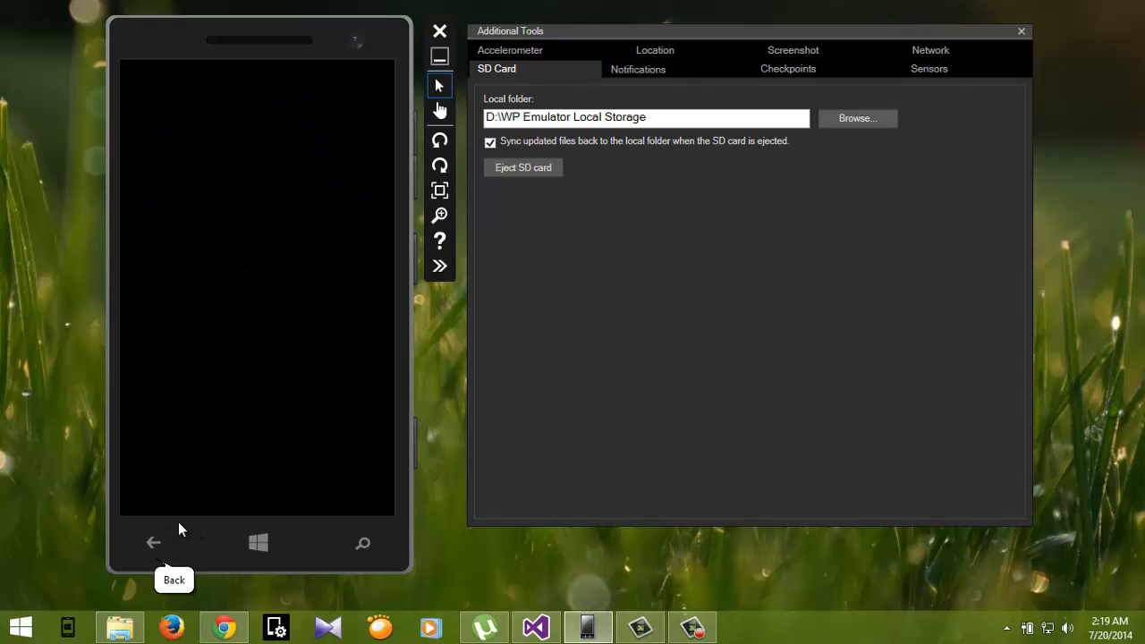
Step: Open the Photos app to view the saved pictures, then return to the Start screen
{"action": "left_click_drag", "start_coordinate": [159, 329], "coordinate": [214, 384]}
{"action": "left_click_drag", "start_coordinate": [258, 428], "coordinate": [256, 291]}
{"action": "left_click_drag", "start_coordinate": [257, 366], "coordinate": [264, 302]}
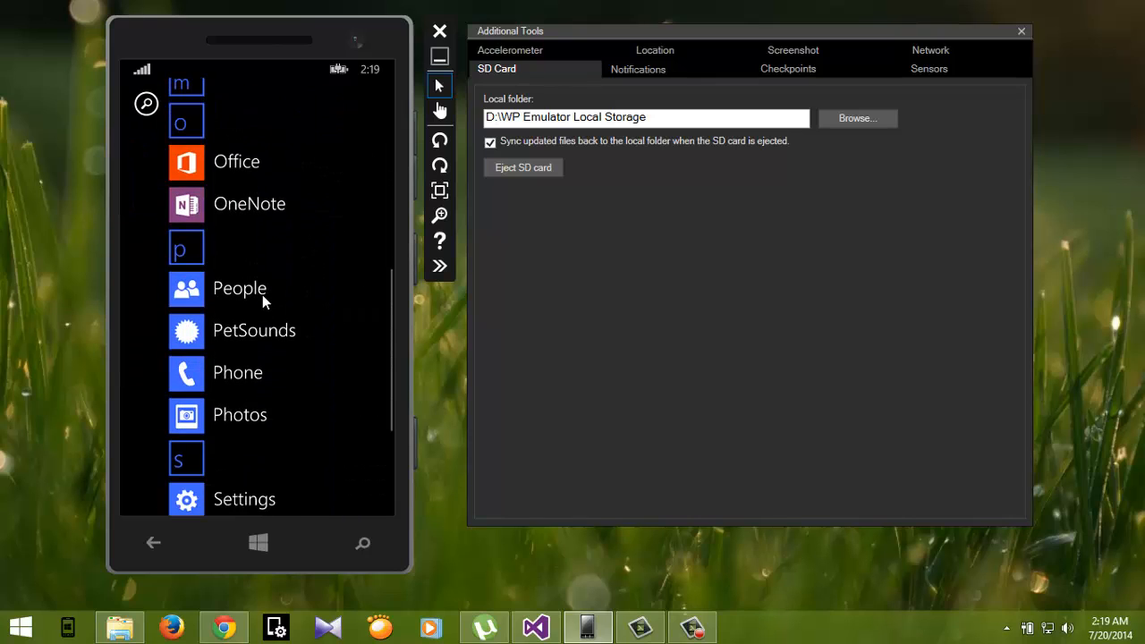
{"action": "left_click", "coordinate": [242, 420]}
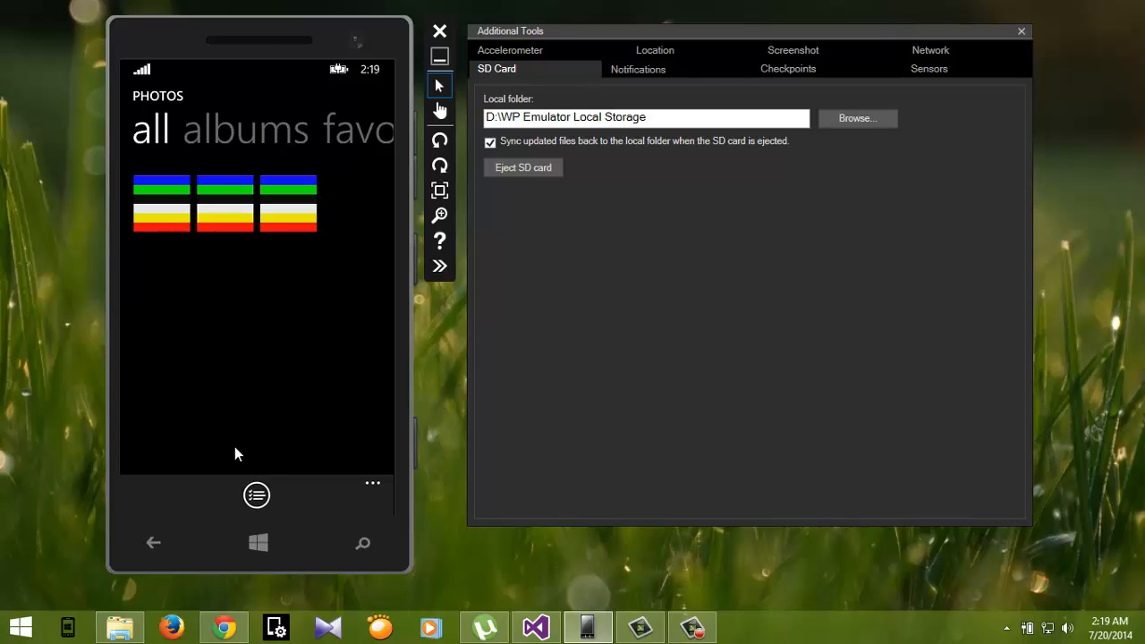
{"action": "left_click", "coordinate": [257, 543]}
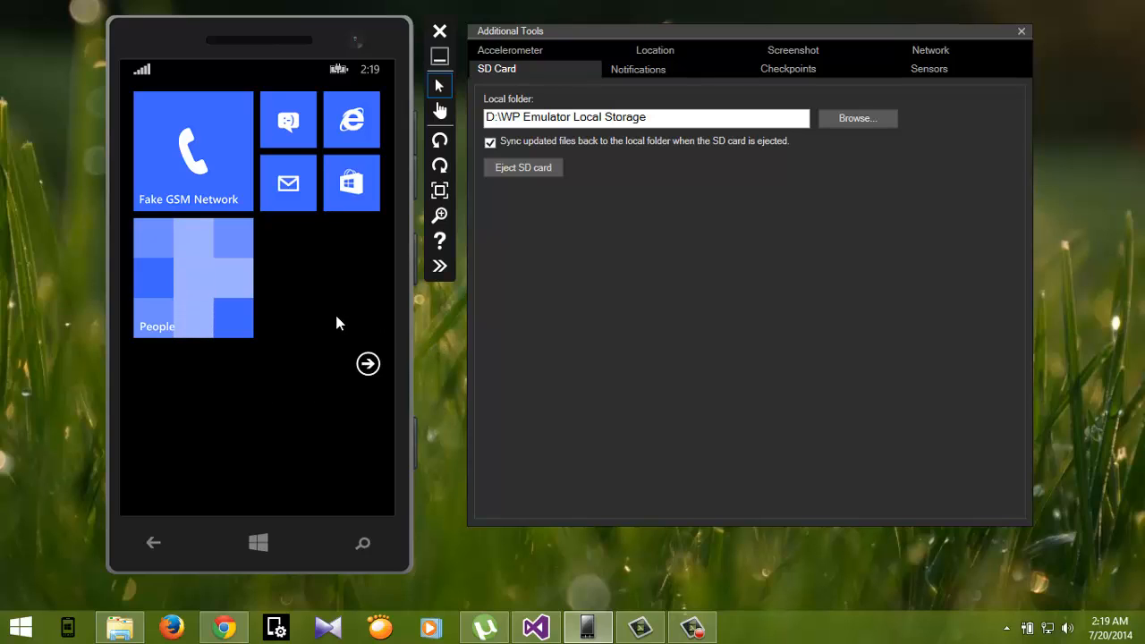
Step: Eject the SD card from the emulator and close the removal notice on the phone
{"action": "left_click", "coordinate": [513, 174]}
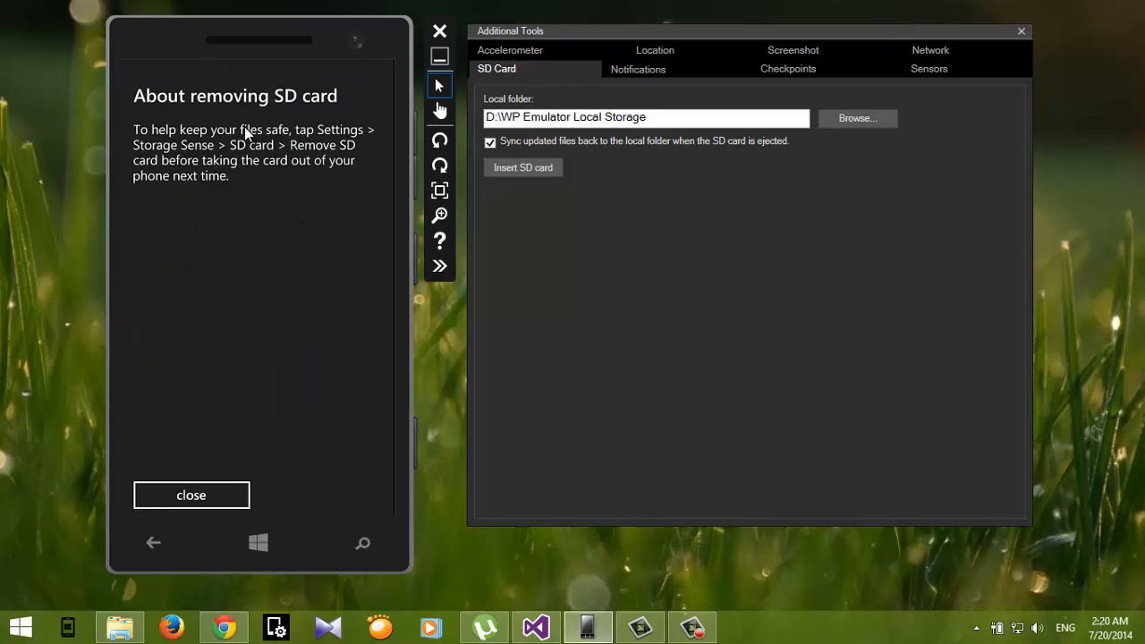
{"action": "left_click", "coordinate": [203, 495]}
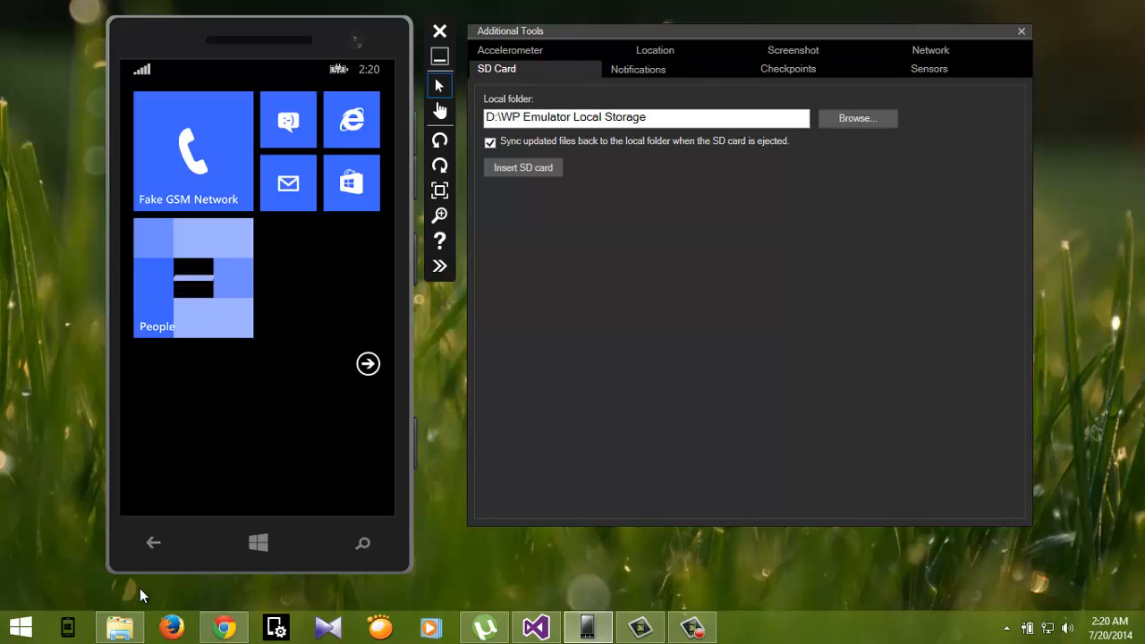
Step: In File Explorer, open the Images folder on Data Storage 02 (F:) and copy its three images
{"action": "left_click", "coordinate": [128, 629]}
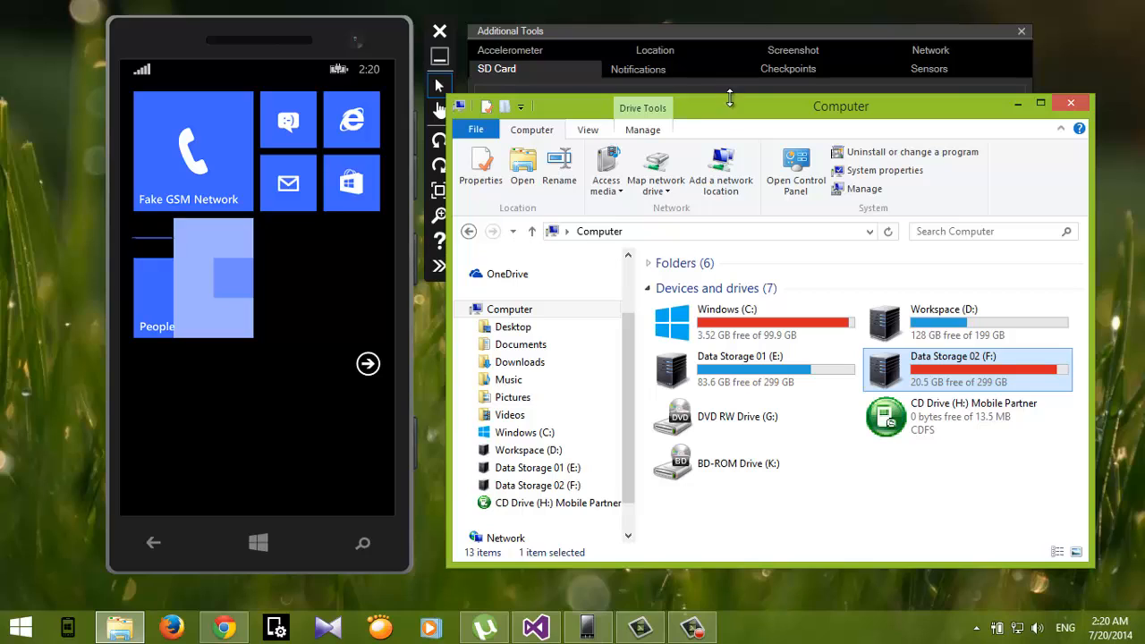
{"action": "left_click_drag", "start_coordinate": [726, 116], "coordinate": [578, 83]}
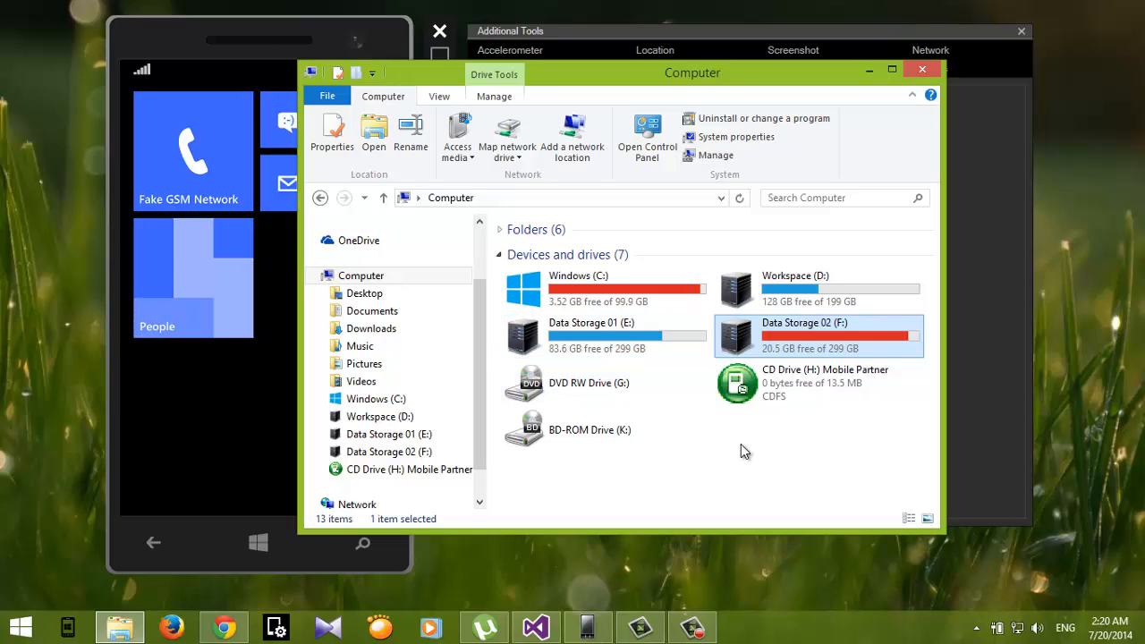
{"action": "double_click", "coordinate": [739, 345]}
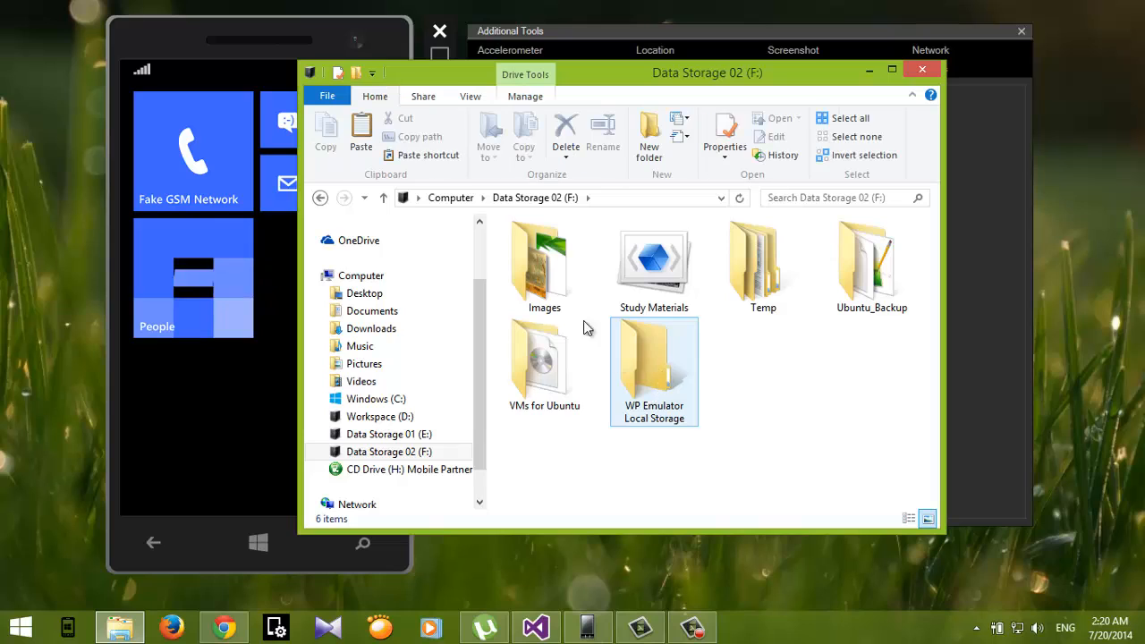
{"action": "double_click", "coordinate": [557, 289]}
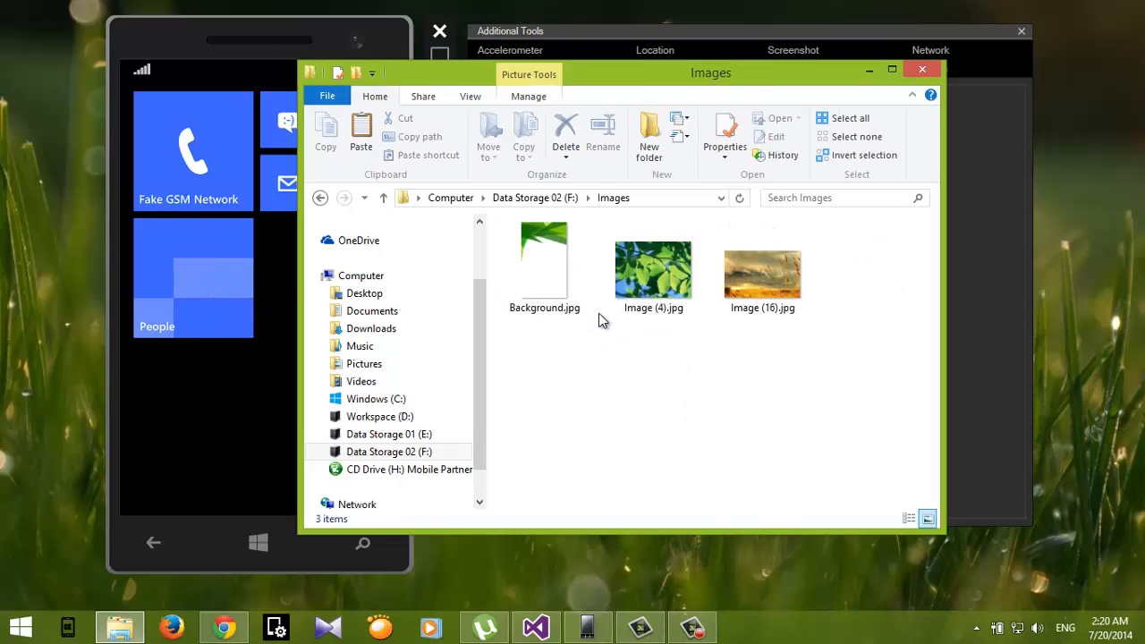
{"action": "left_click_drag", "start_coordinate": [767, 356], "coordinate": [475, 228]}
{"action": "key", "text": "ctrl+c"}
Step: Open the Camera Roll folder under Pictures in WP Emulator Local Storage and paste the three copied images
{"action": "left_click", "coordinate": [383, 198]}
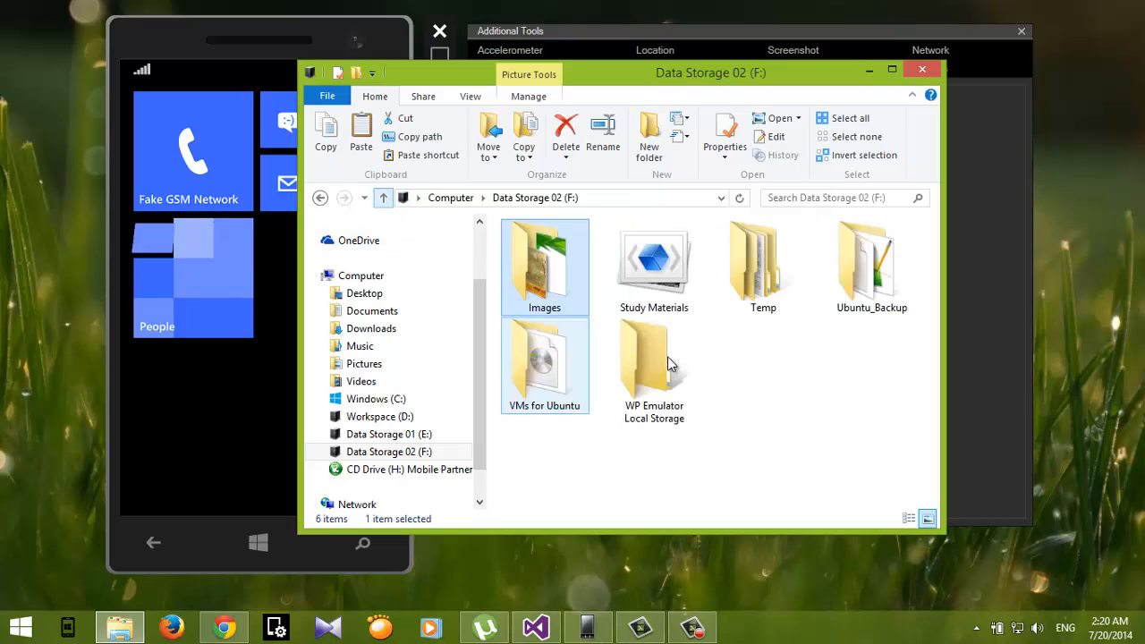
{"action": "left_click", "coordinate": [649, 370]}
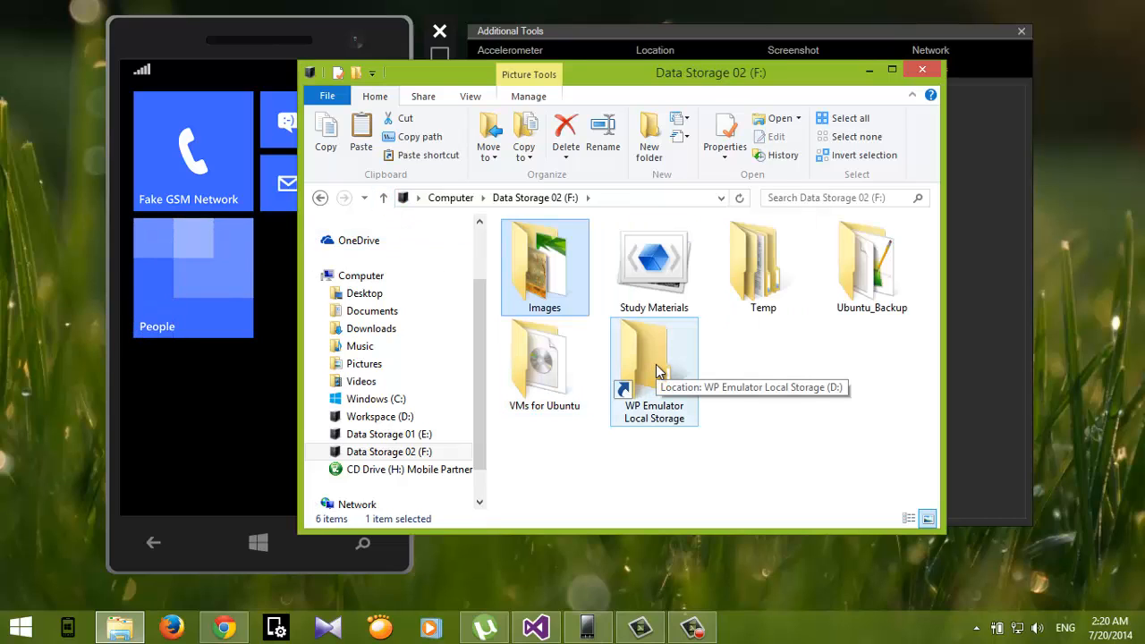
{"action": "double_click", "coordinate": [656, 369]}
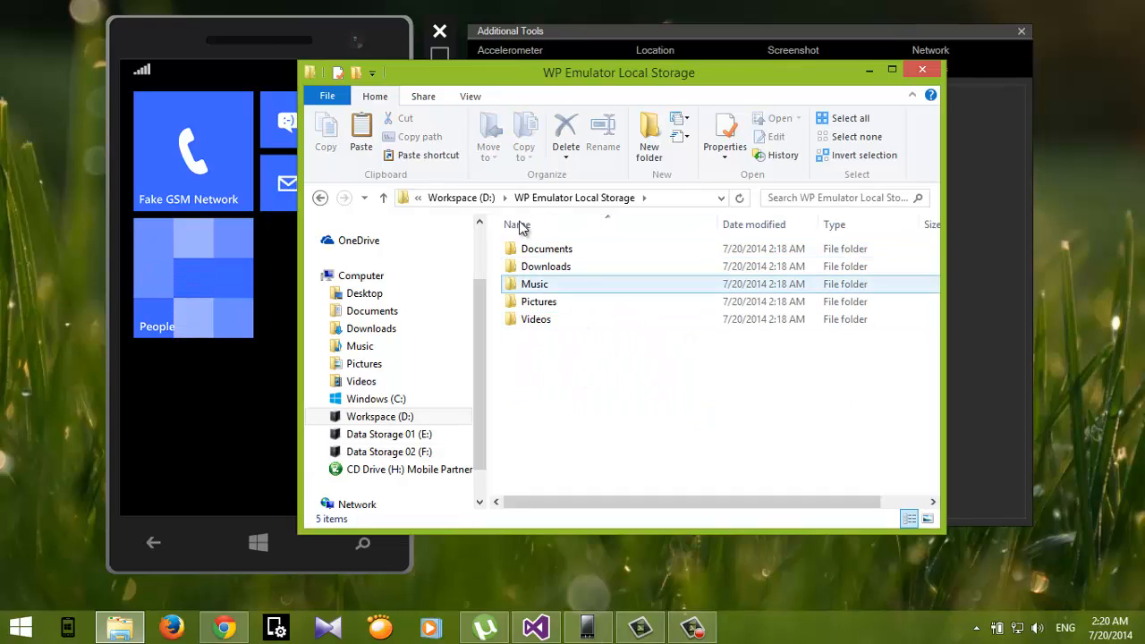
{"action": "left_click", "coordinate": [584, 319]}
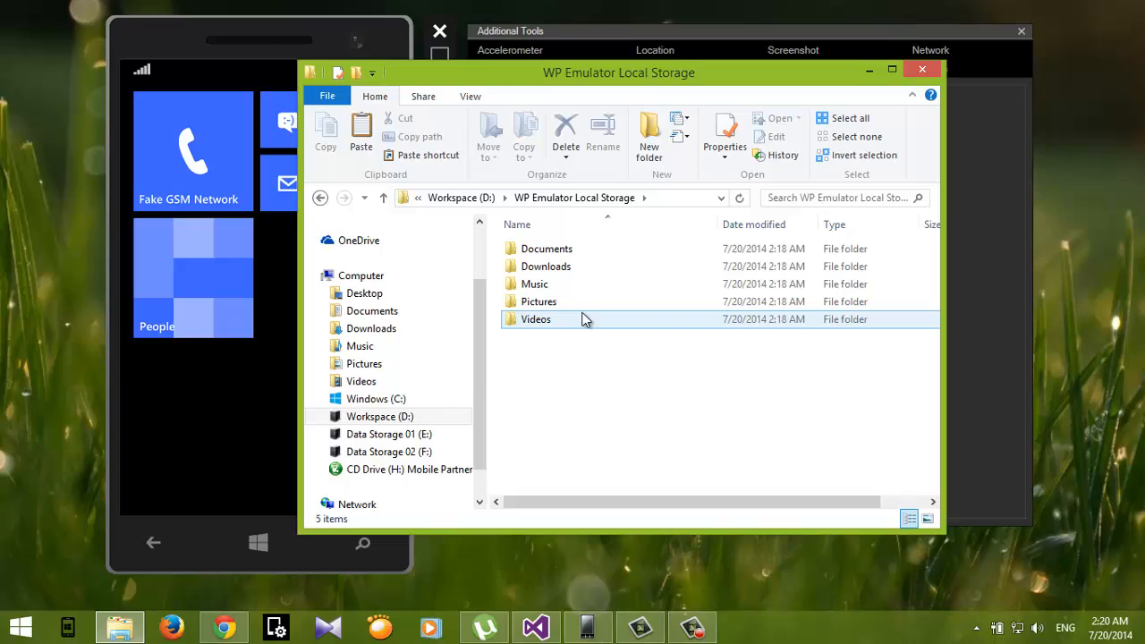
{"action": "double_click", "coordinate": [573, 304]}
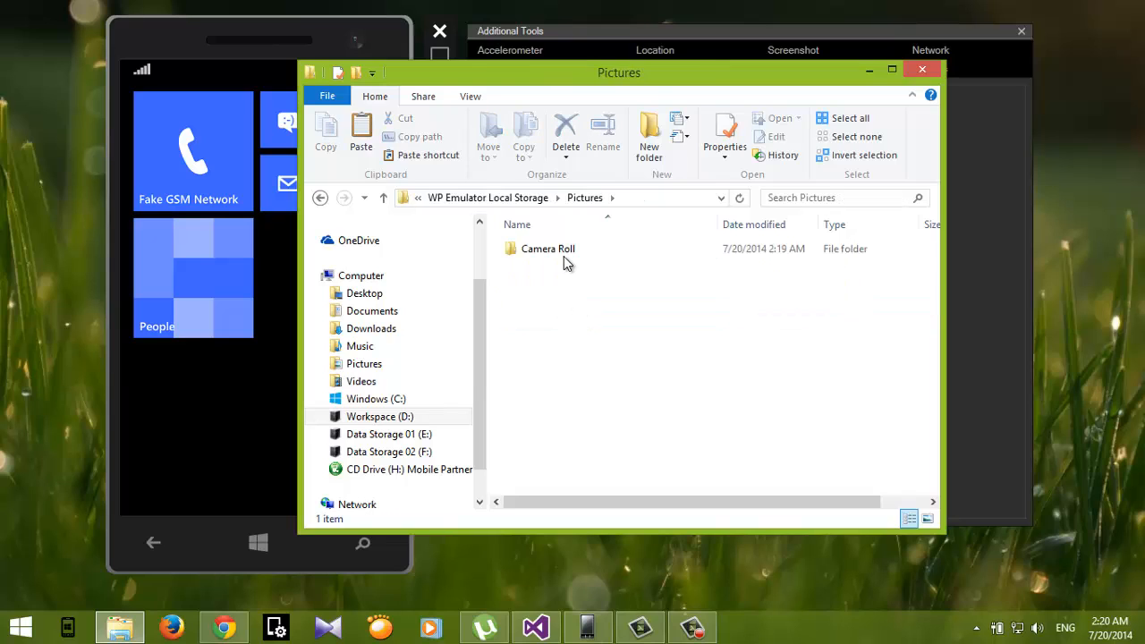
{"action": "double_click", "coordinate": [564, 258]}
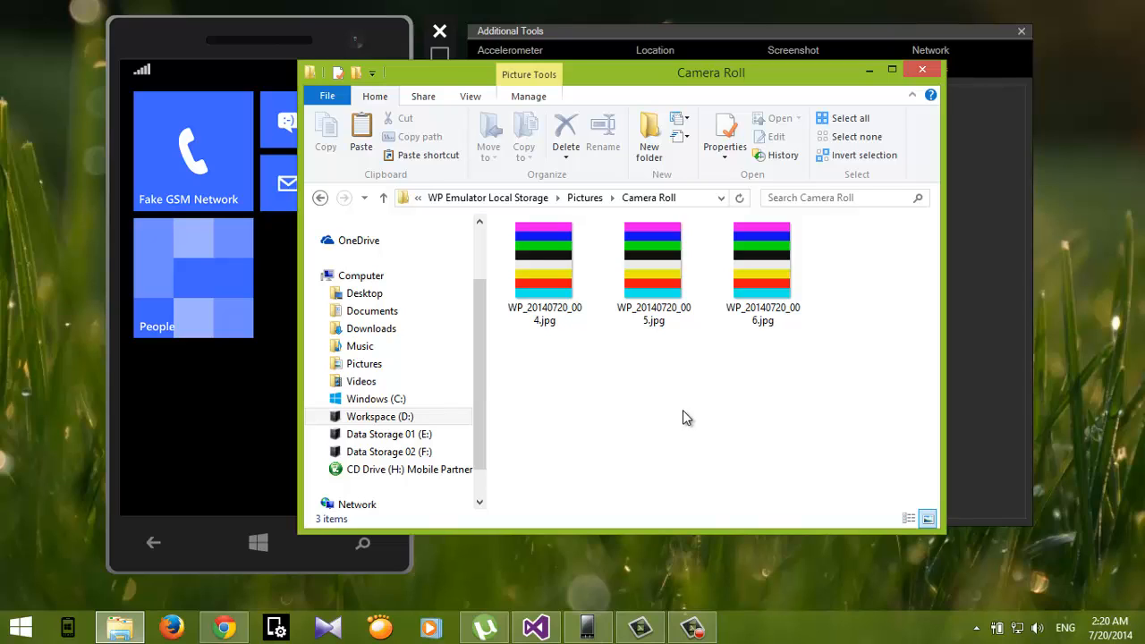
{"action": "key", "text": "ctrl+v"}
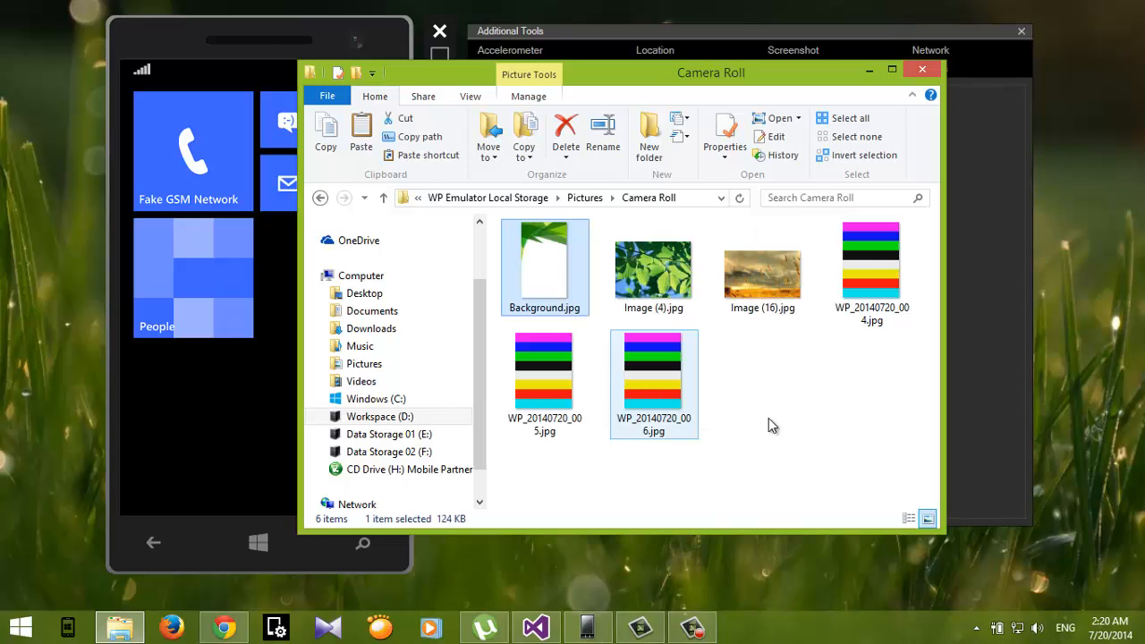
Step: Rename the photo WP_20140720_004.jpg as 1
{"action": "left_click", "coordinate": [798, 419]}
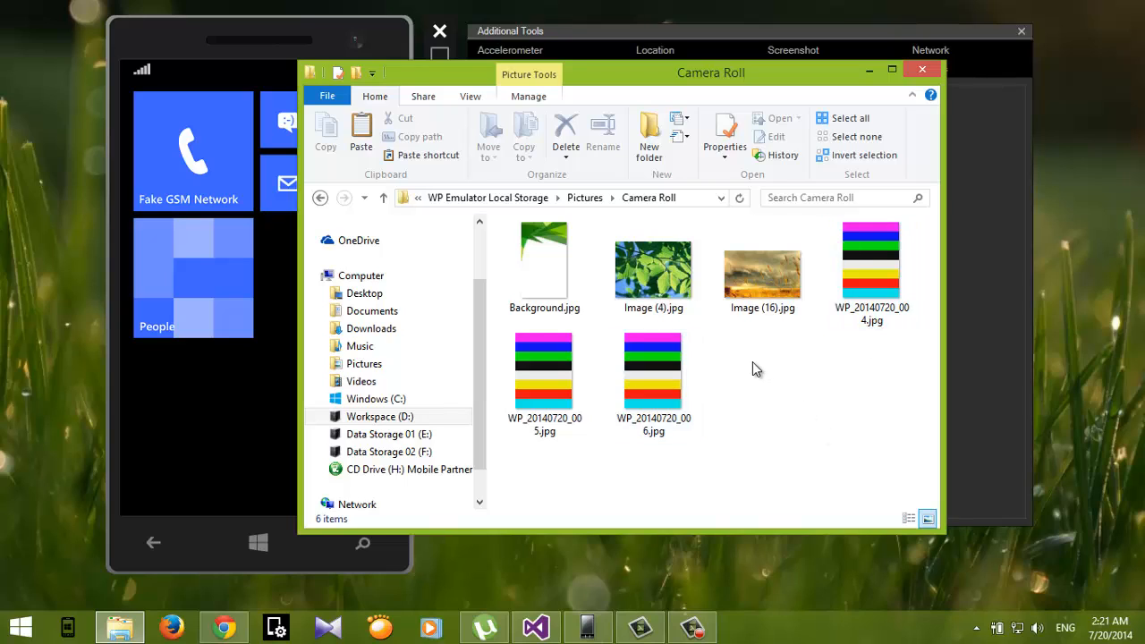
{"action": "left_click", "coordinate": [880, 264]}
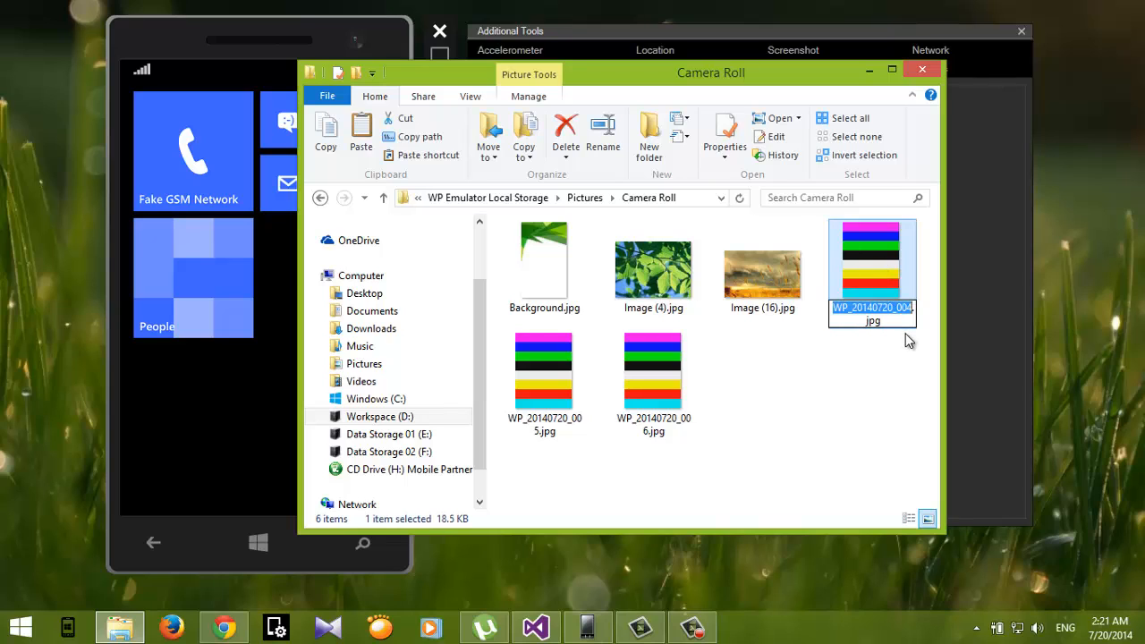
{"action": "left_click", "coordinate": [881, 289]}
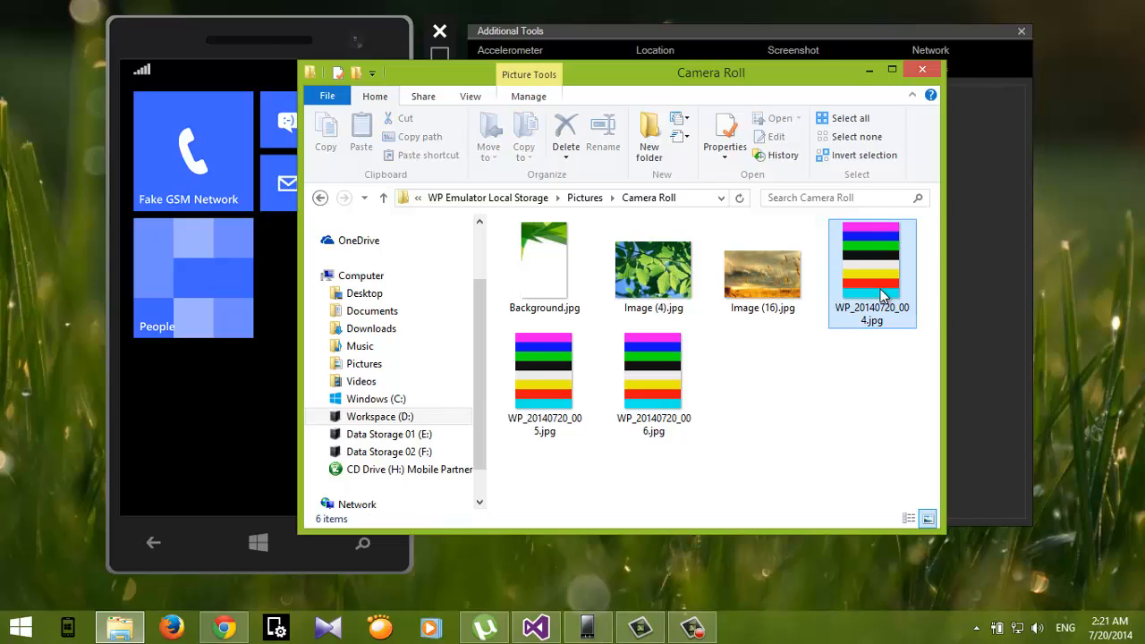
{"action": "type", "text": "1"}
{"action": "key", "text": "Return"}
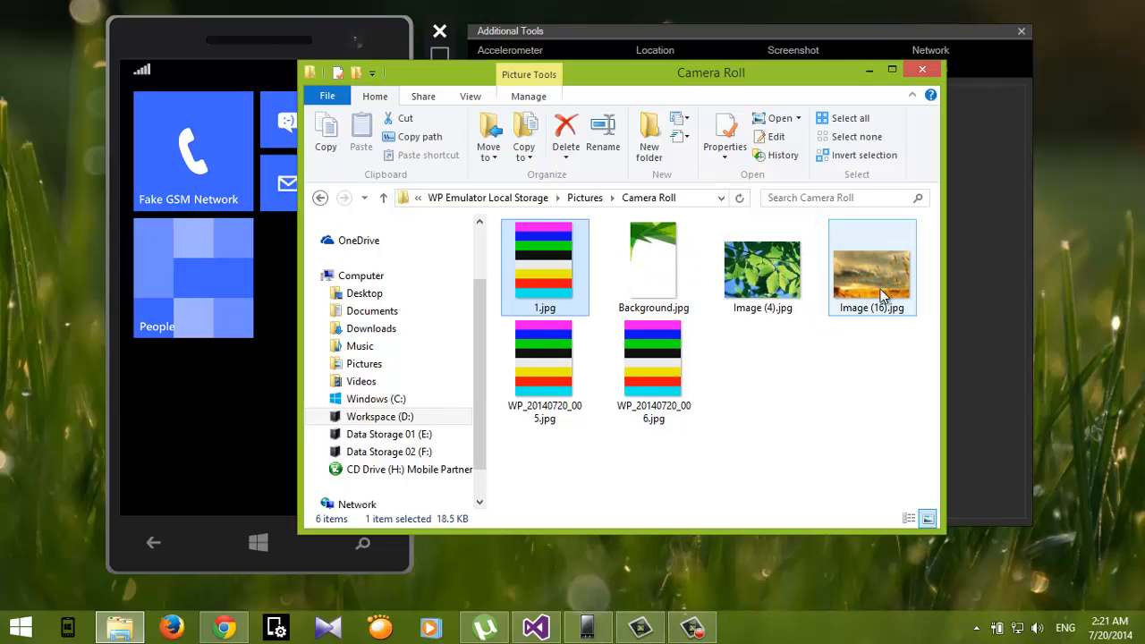
Step: Rename Background.jpg as WP_20140720_004.jpg by pasting the photo's original name
{"action": "left_click", "coordinate": [641, 288]}
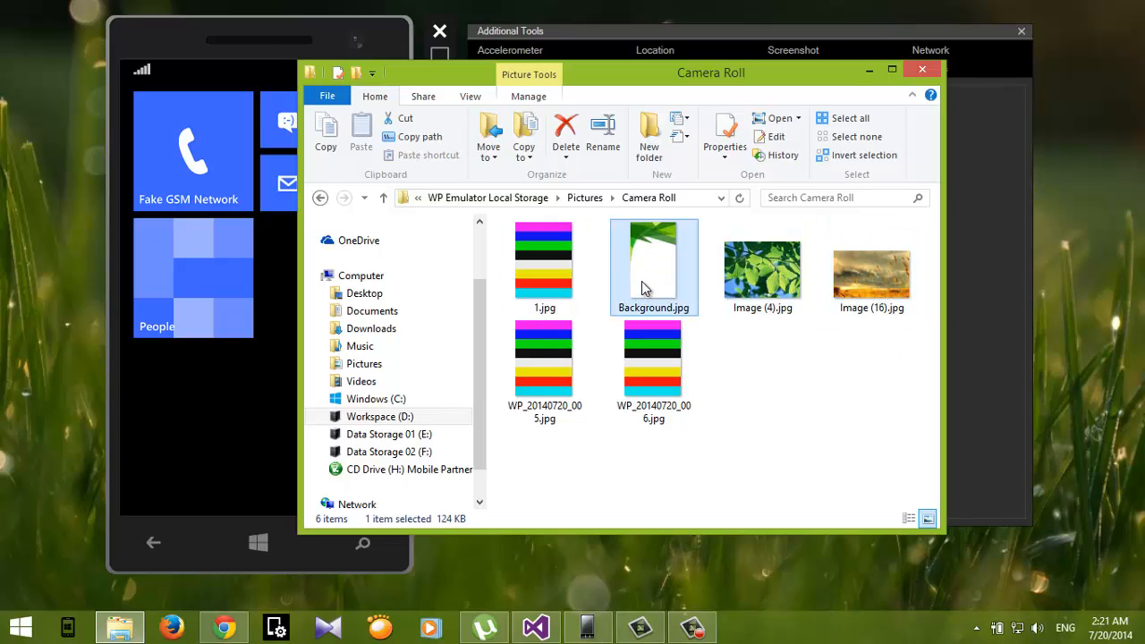
{"action": "left_click", "coordinate": [642, 288]}
{"action": "key", "text": "ctrl+v"}
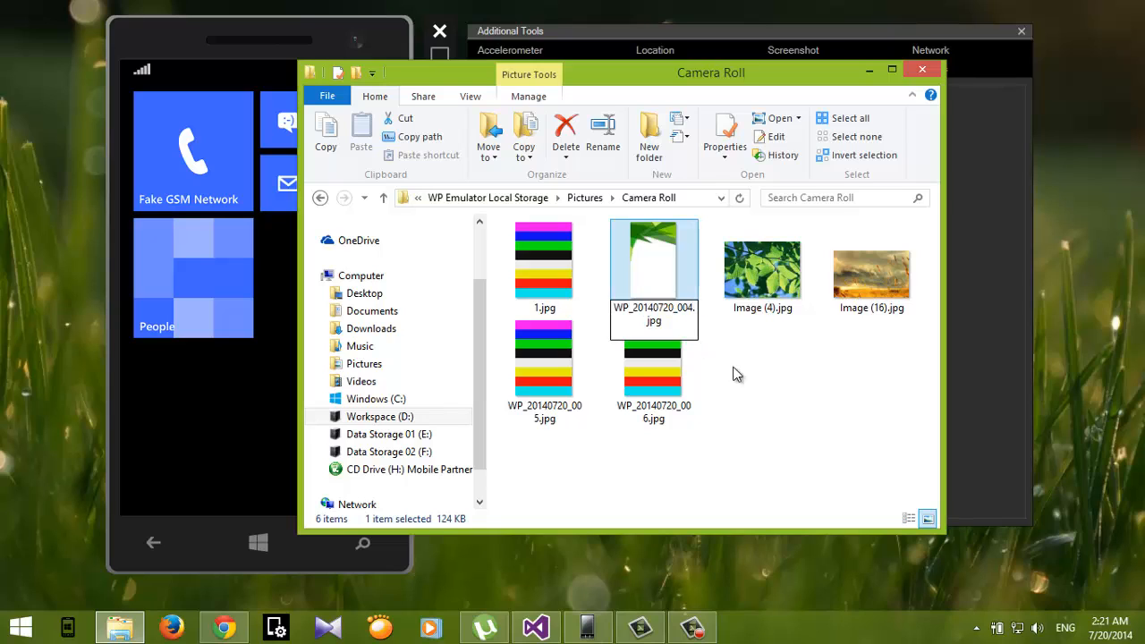
{"action": "key", "text": "Return"}
{"action": "left_click", "coordinate": [796, 378]}
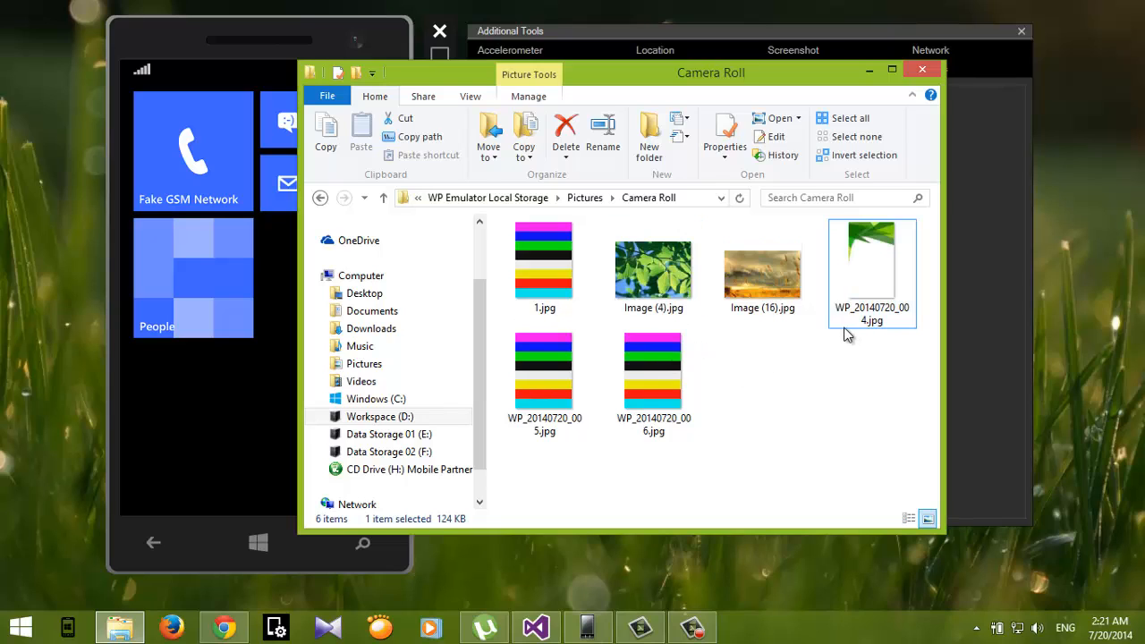
Step: Rename the photo WP_20140720_005.jpg as 2
{"action": "left_click", "coordinate": [518, 372]}
{"action": "key", "text": "F2"}
{"action": "left_click", "coordinate": [744, 541]}
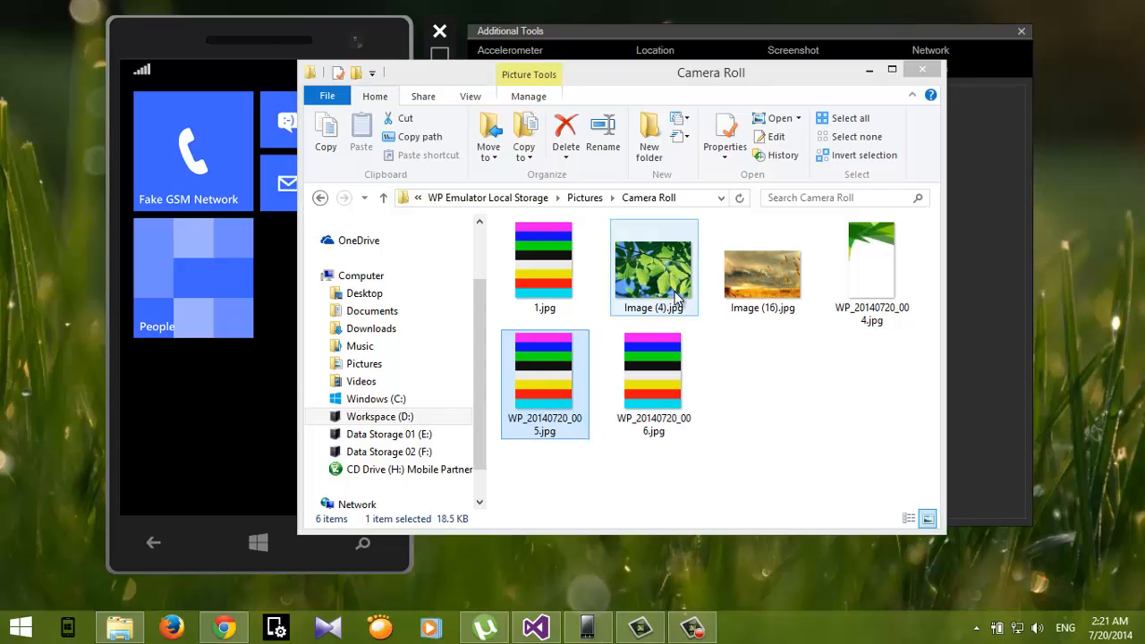
{"action": "left_click", "coordinate": [564, 411]}
{"action": "key", "text": "F2"}
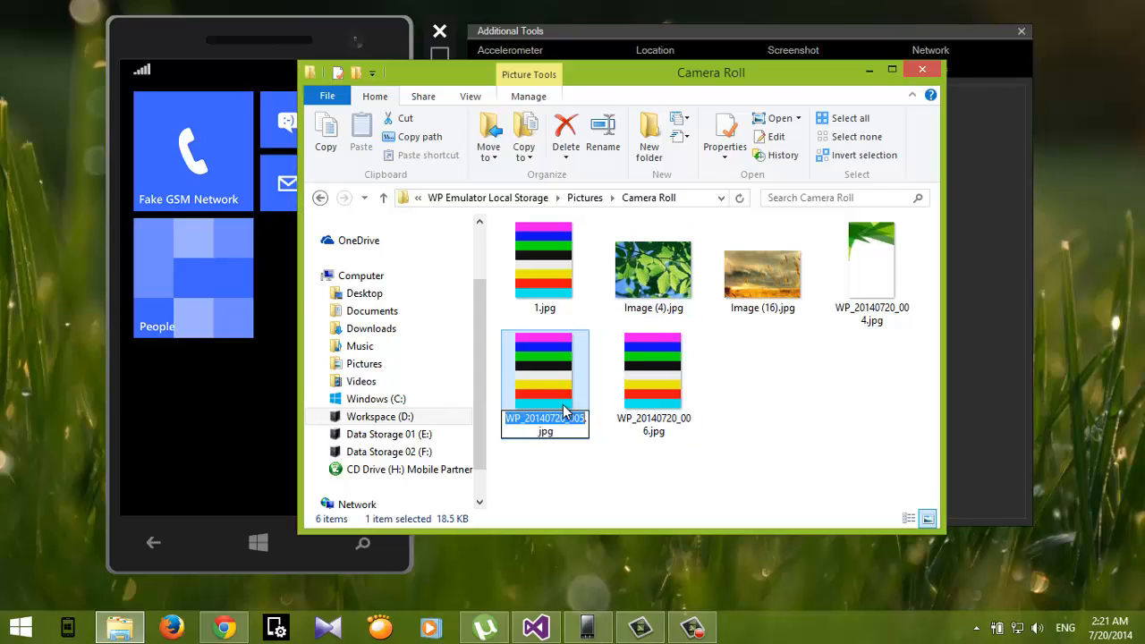
{"action": "type", "text": "2"}
{"action": "key", "text": "Return"}
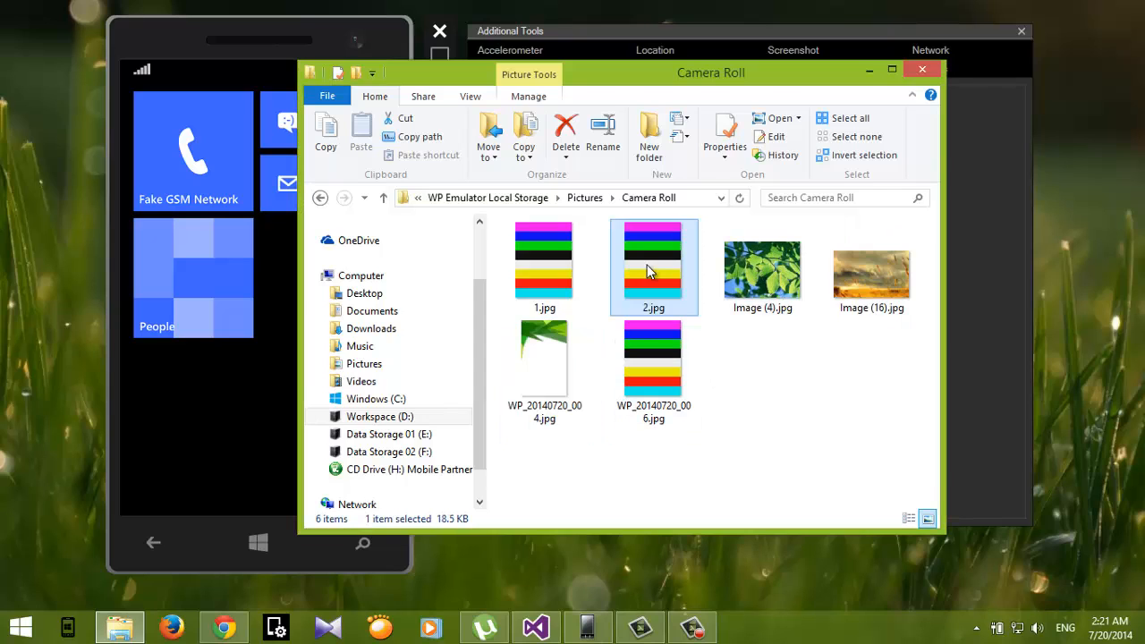
Step: Rename Image (4).jpg as WP_20140720_005.jpg by pasting the original photo name
{"action": "left_click", "coordinate": [765, 287]}
{"action": "key", "text": "F2"}
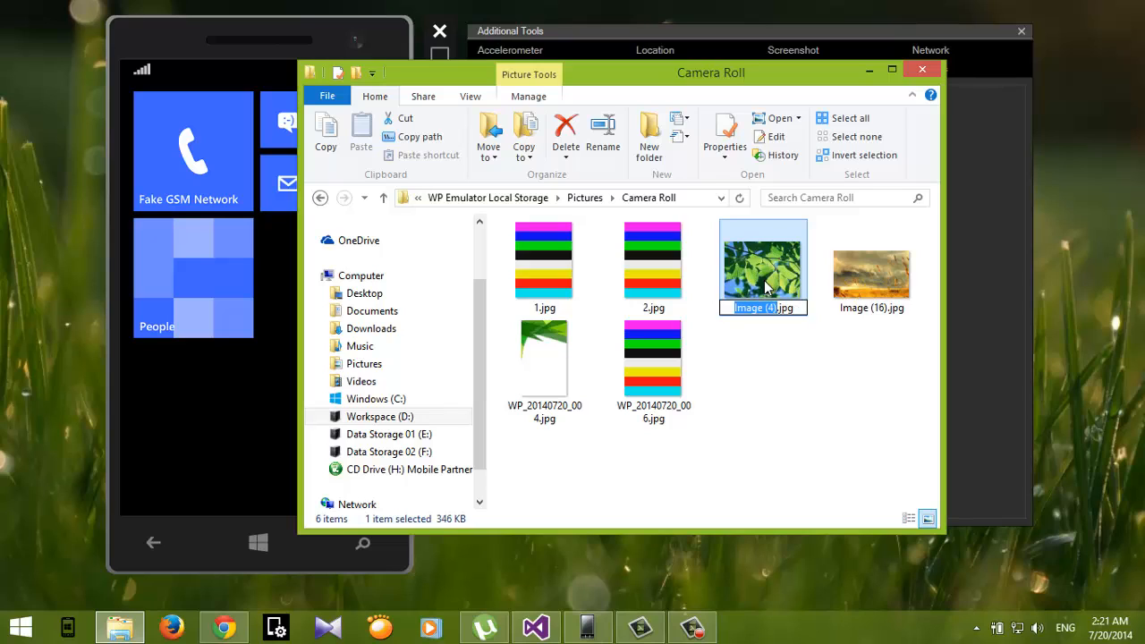
{"action": "key", "text": "ctrl+v"}
{"action": "left_click", "coordinate": [812, 471]}
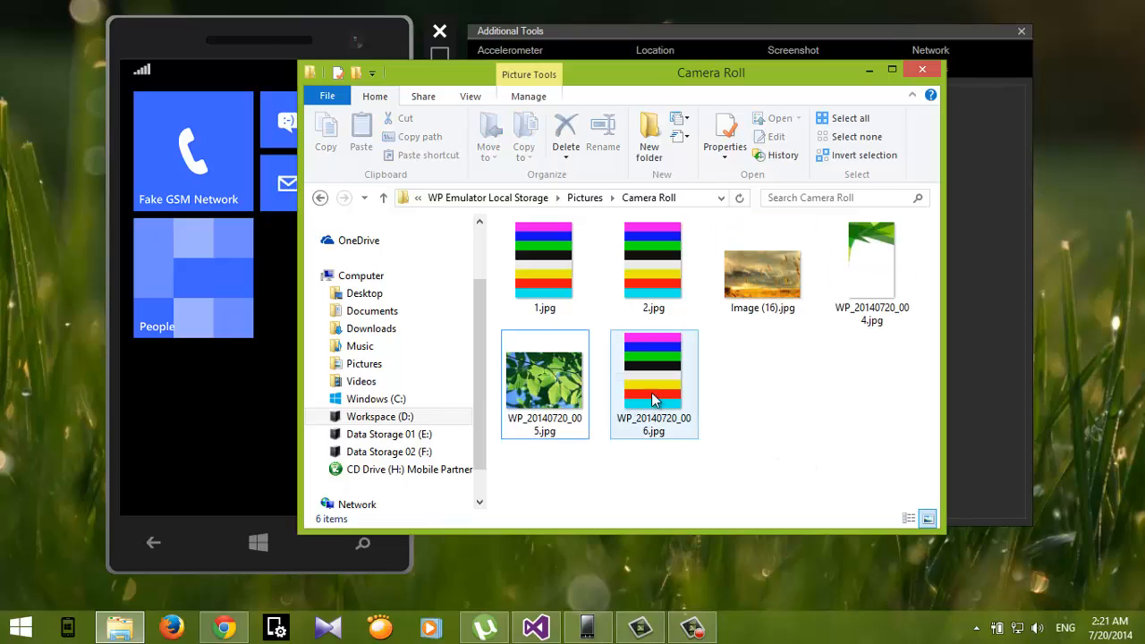
Step: Rename the photo WP_20140720_006.jpg as 1 and accept the duplicate-name rename to 1 (2).jpg
{"action": "left_click", "coordinate": [652, 395]}
{"action": "key", "text": "F2"}
{"action": "left_click", "coordinate": [769, 427]}
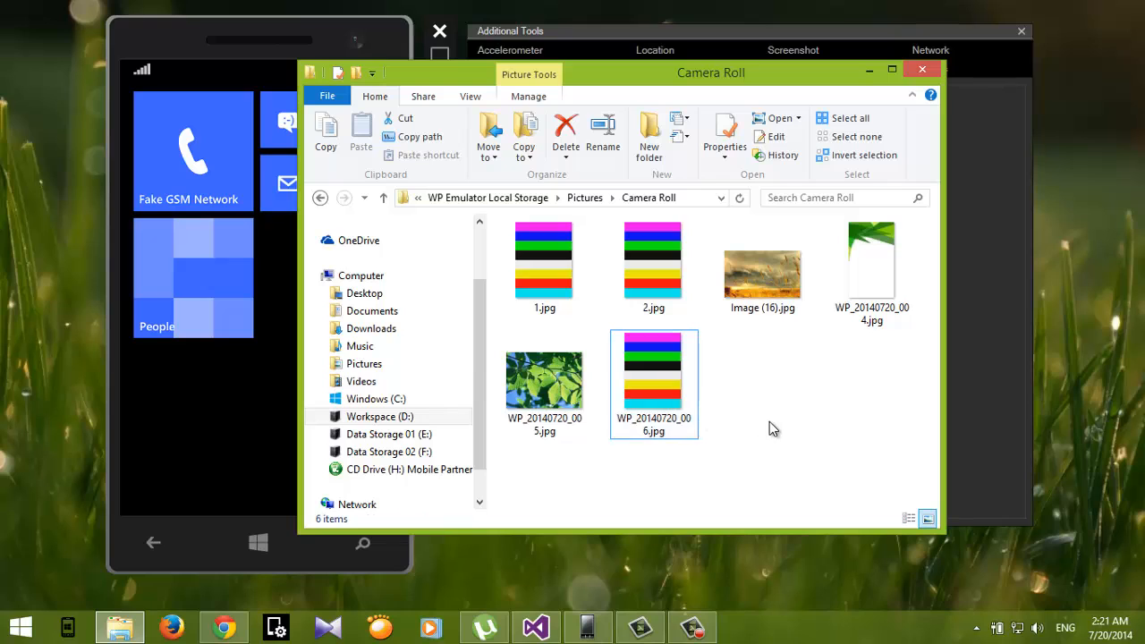
{"action": "left_click", "coordinate": [674, 397]}
{"action": "key", "text": "F2"}
{"action": "key", "text": "ctrl+c"}
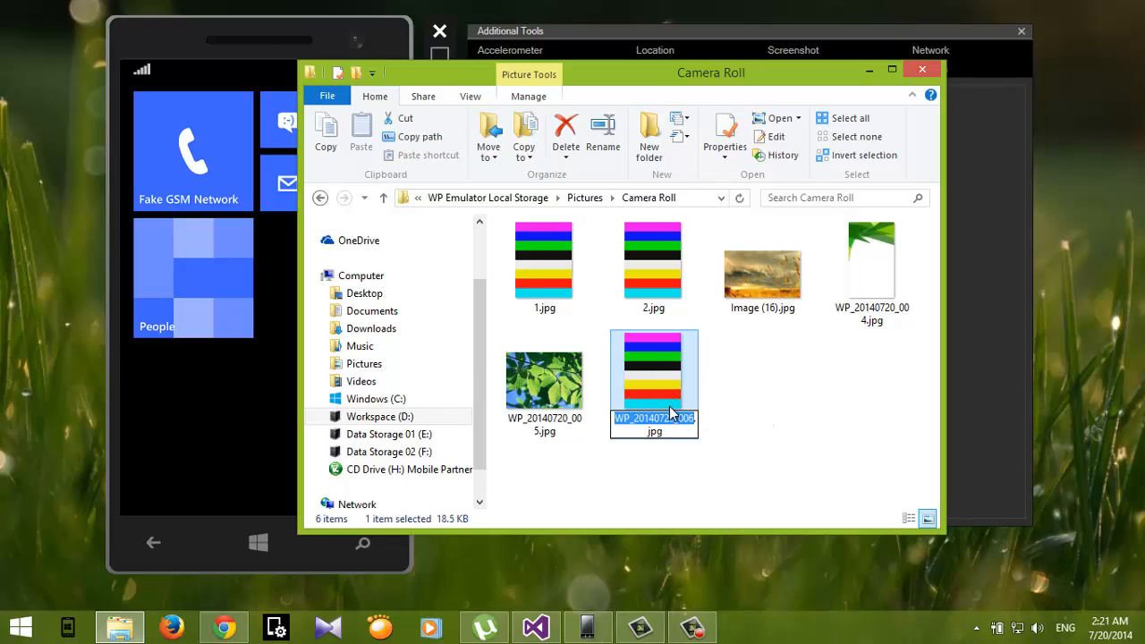
{"action": "type", "text": "1"}
{"action": "left_click", "coordinate": [810, 414]}
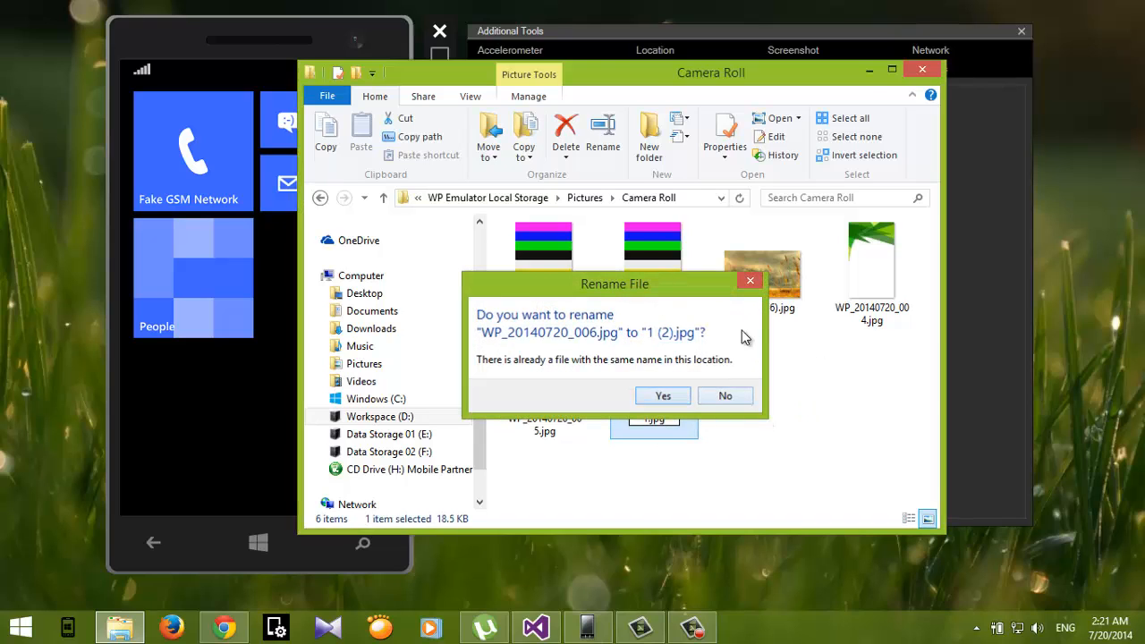
{"action": "key", "text": "Return"}
Step: Rename Image (16).jpg as WP_20140720_006.jpg by pasting the original photo name
{"action": "left_click", "coordinate": [855, 262]}
{"action": "key", "text": "F2"}
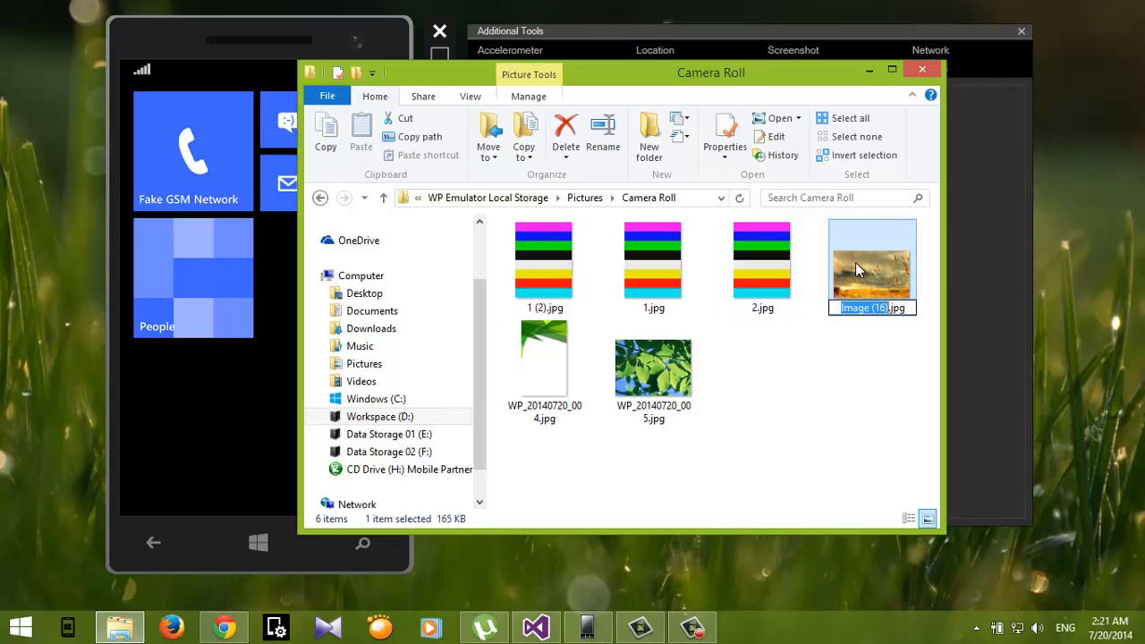
{"action": "key", "text": "ctrl+v"}
{"action": "left_click", "coordinate": [841, 461]}
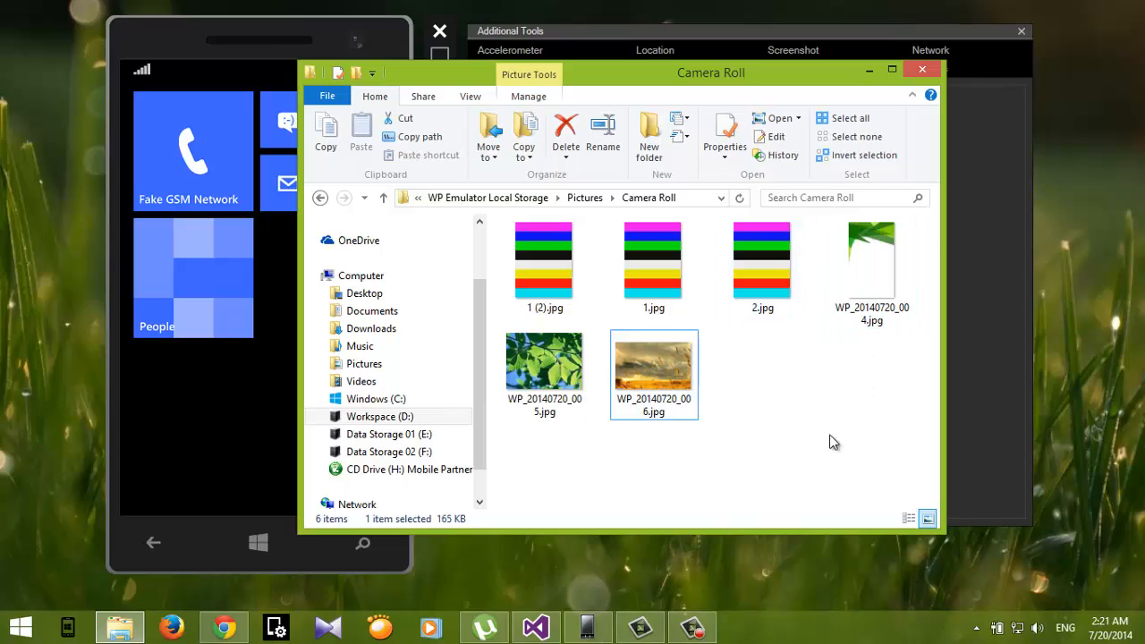
Step: Select the three renamed camera photos 1 (2).jpg, 1.jpg and 2.jpg and delete them
{"action": "left_click", "coordinate": [778, 279], "text": "shift"}
{"action": "left_click", "coordinate": [741, 284]}
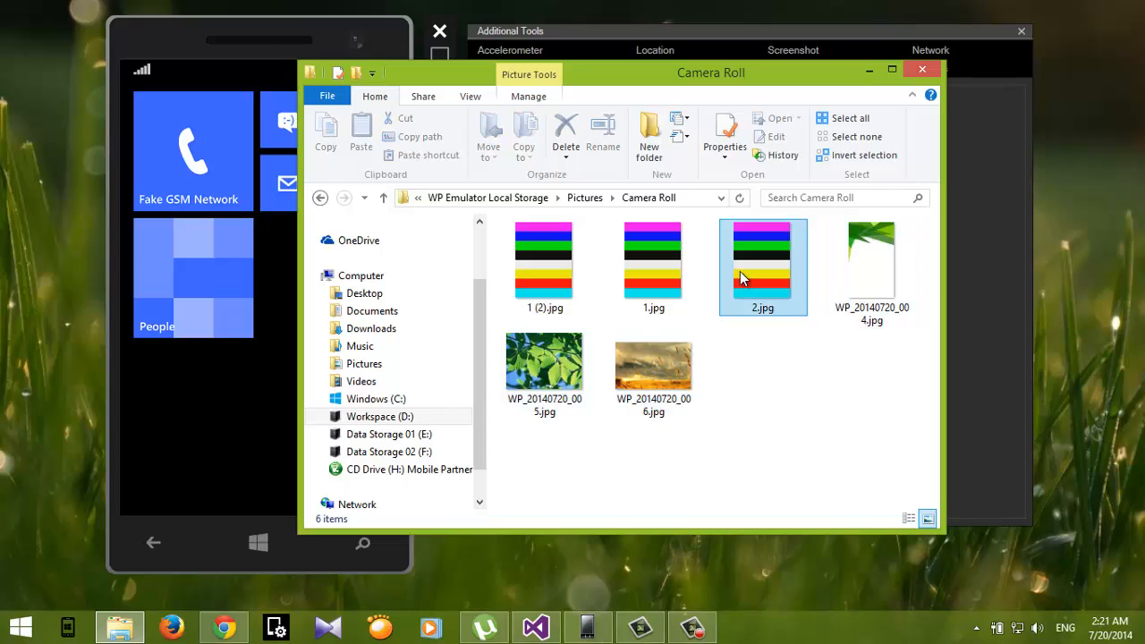
{"action": "left_click", "coordinate": [572, 257], "text": "shift"}
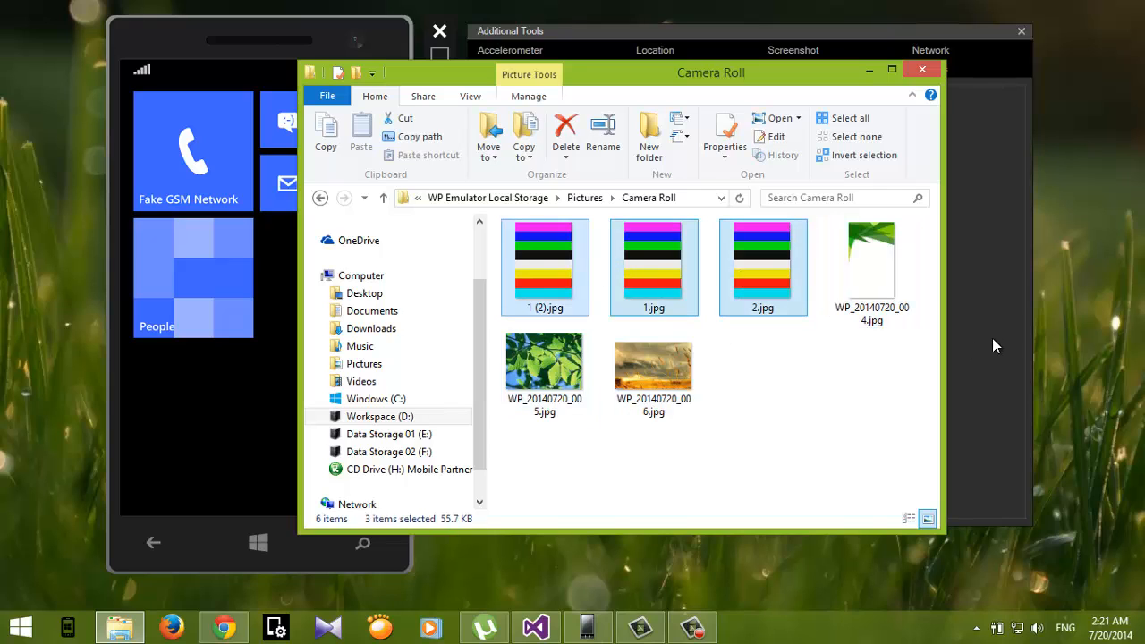
{"action": "key", "text": "Delete"}
Step: Close the File Explorer window and insert the SD card into the emulator
{"action": "left_click", "coordinate": [661, 331]}
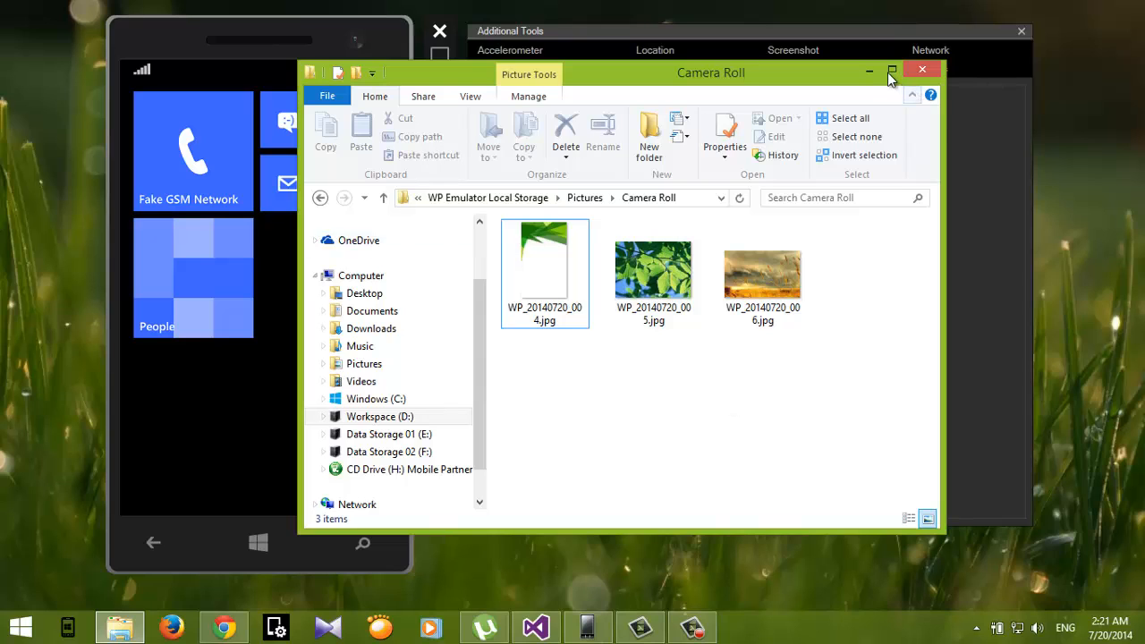
{"action": "left_click", "coordinate": [923, 70]}
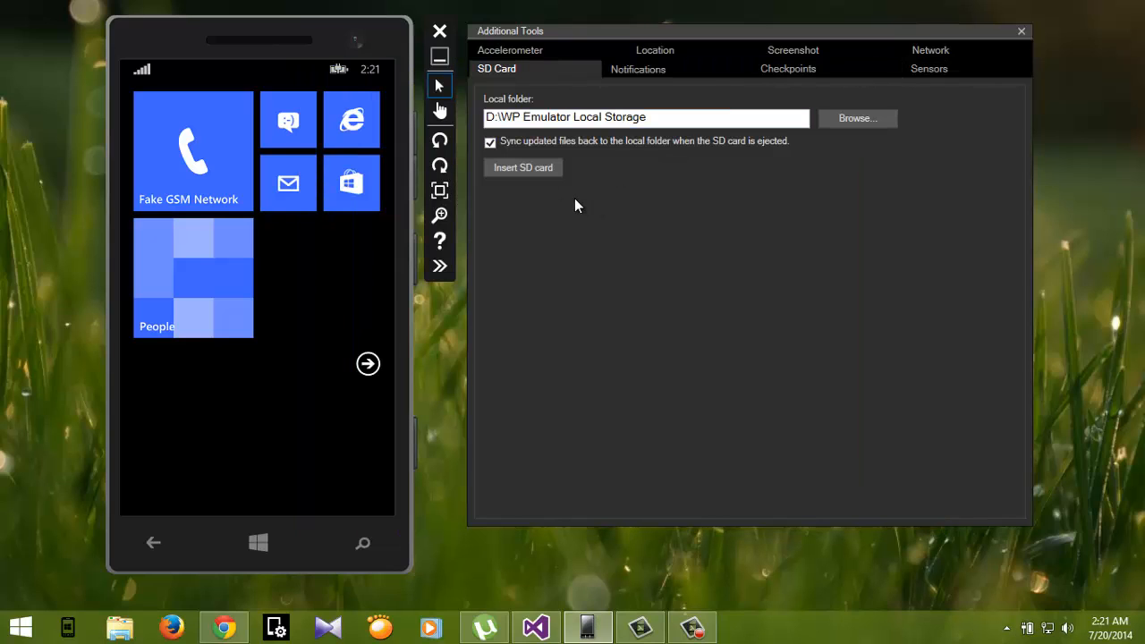
{"action": "left_click", "coordinate": [538, 171]}
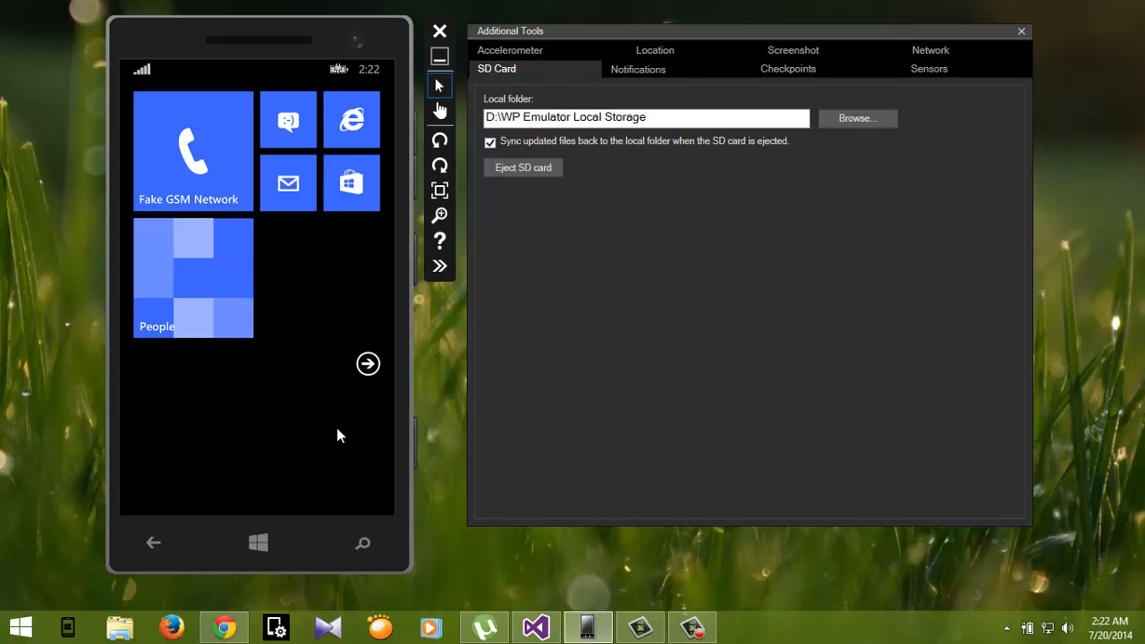
Step: Open the Photos app from the phone's app list and swipe through the transferred pictures
{"action": "left_click", "coordinate": [368, 364]}
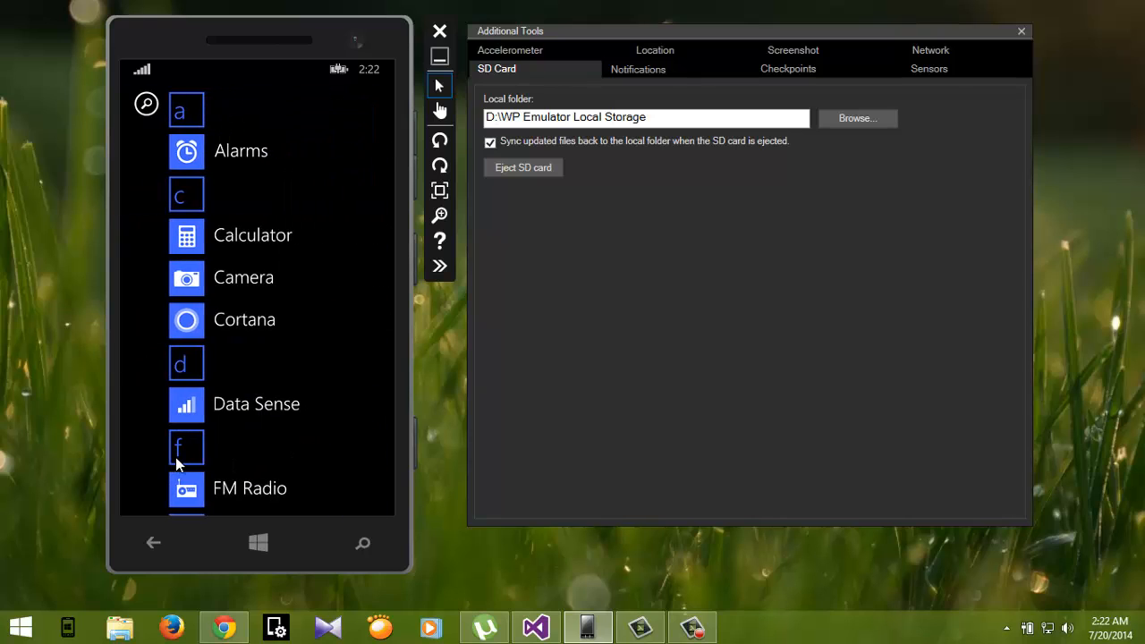
{"action": "left_click", "coordinate": [183, 452]}
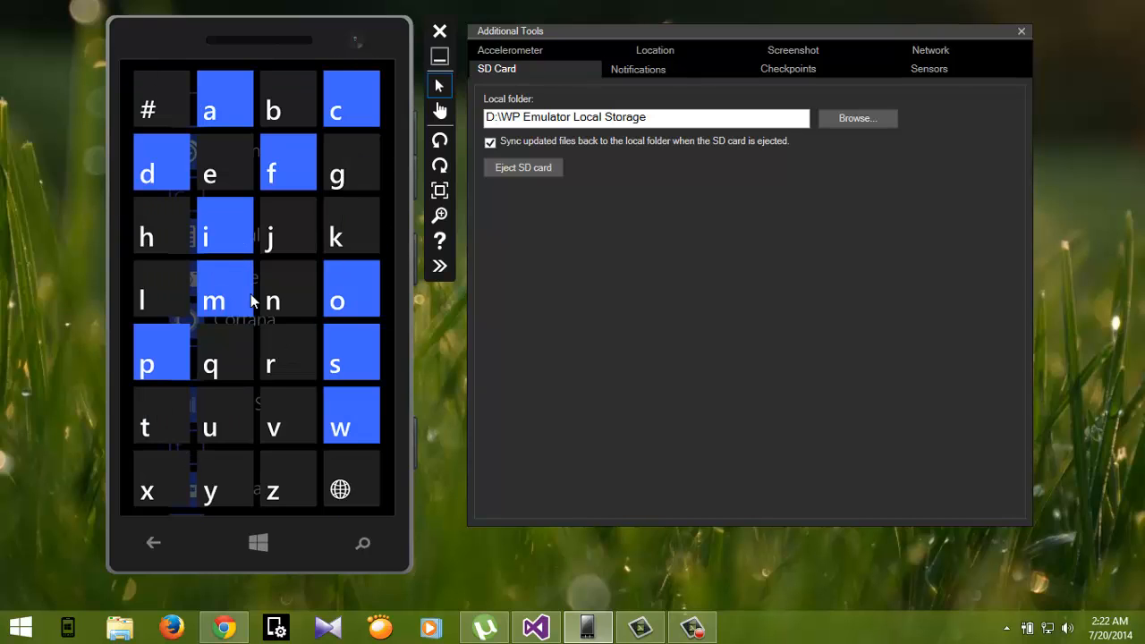
{"action": "left_click", "coordinate": [167, 356]}
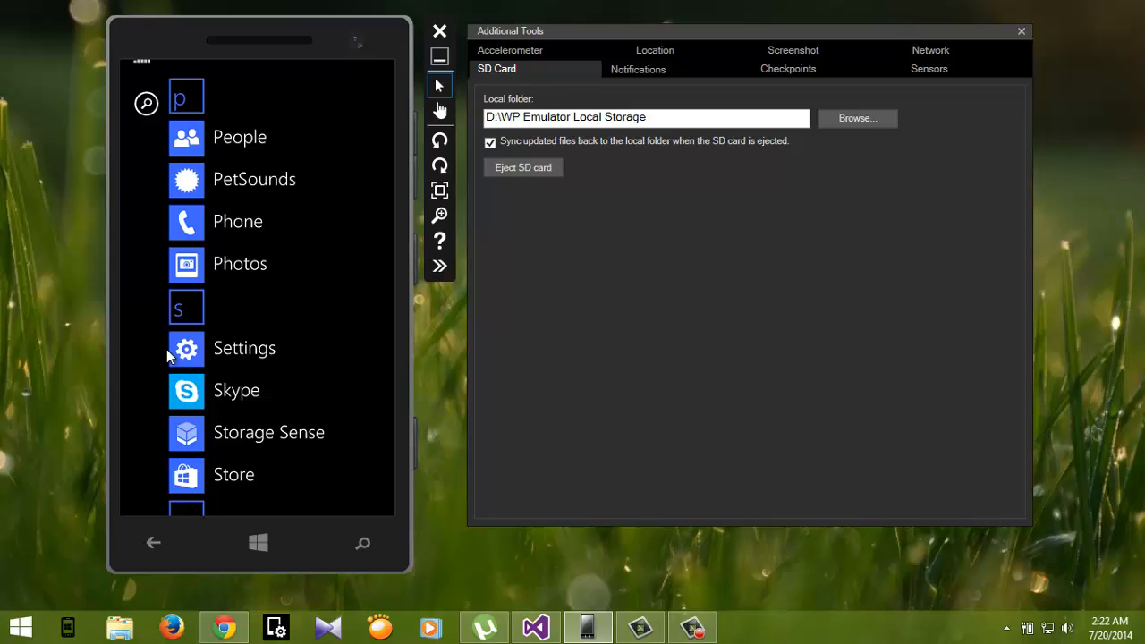
{"action": "left_click", "coordinate": [241, 264]}
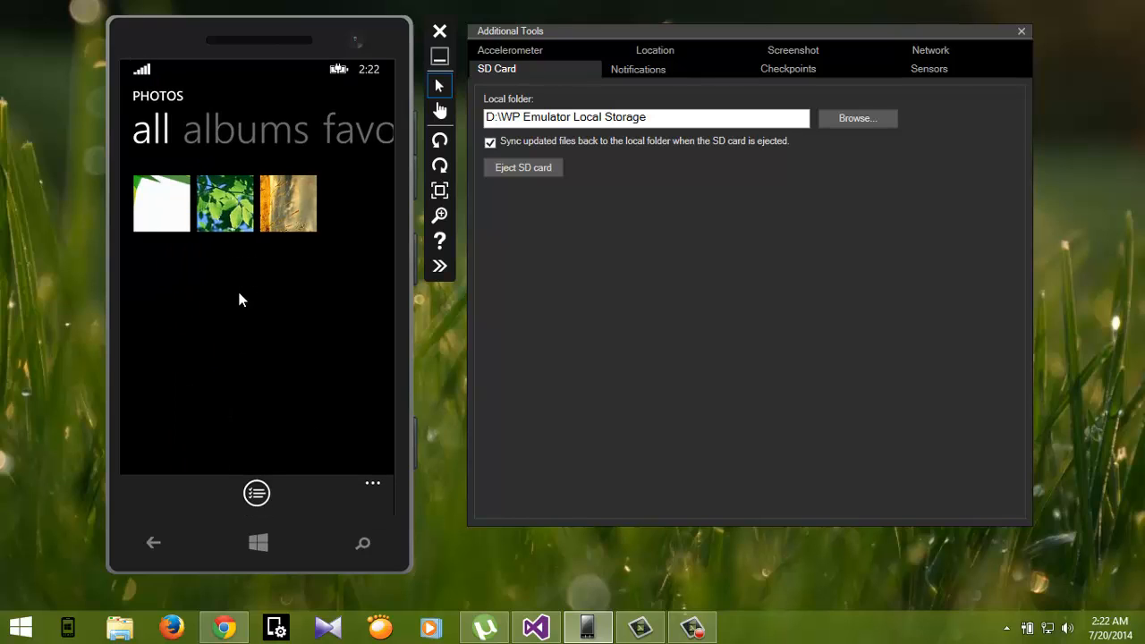
{"action": "left_click", "coordinate": [152, 216]}
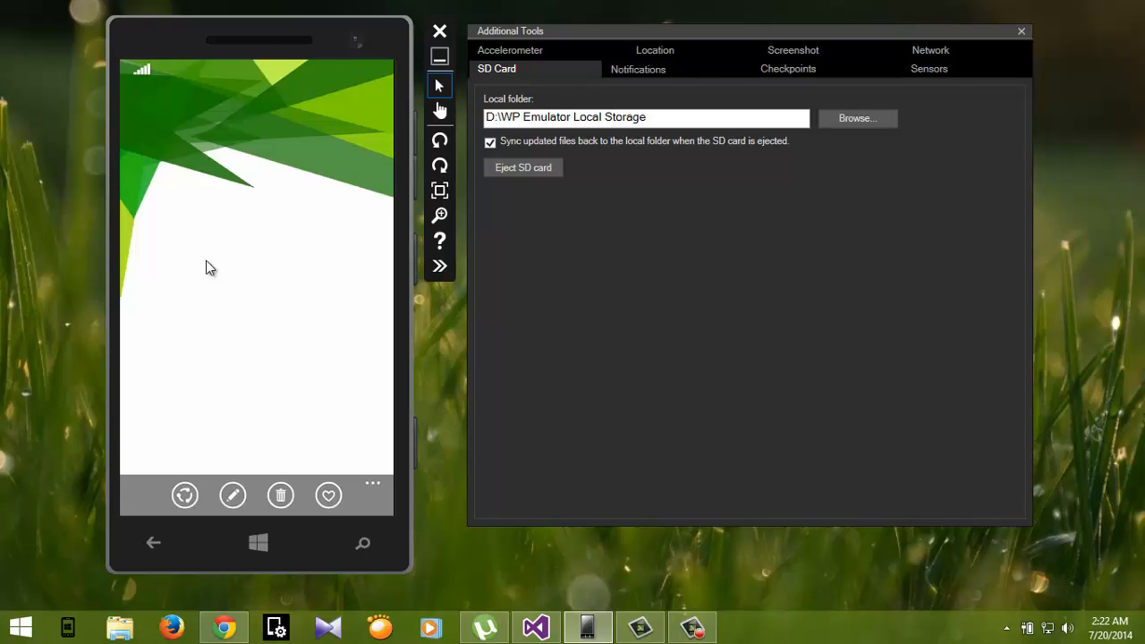
{"action": "left_click_drag", "start_coordinate": [322, 367], "coordinate": [179, 350]}
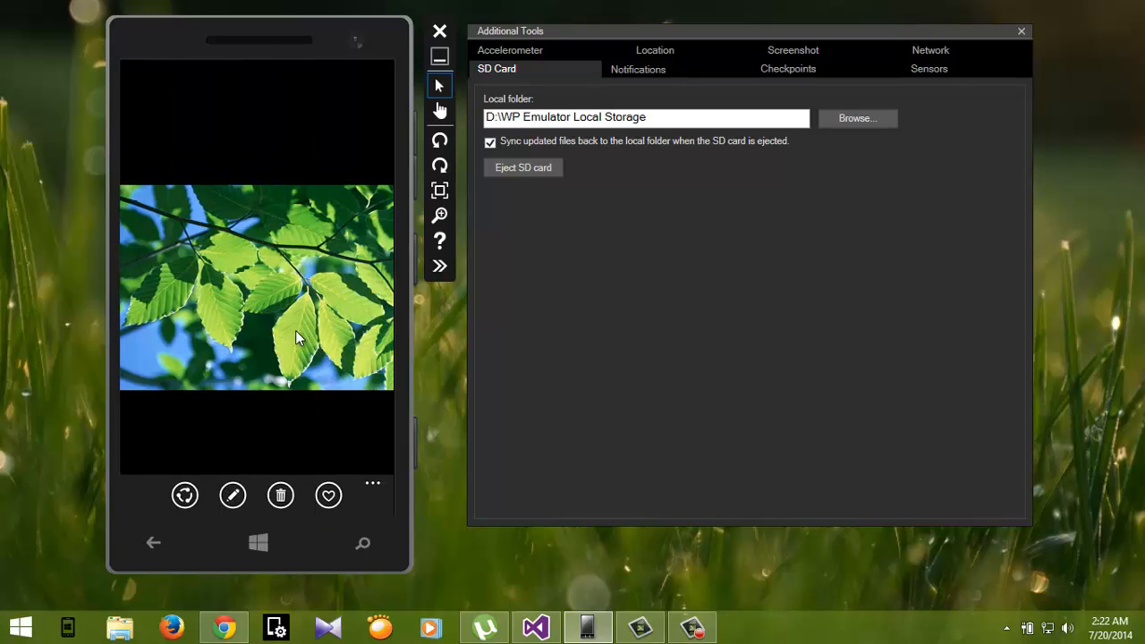
Step: Swipe to the next transferred picture, go back to the photo grid, and return to the phone's Start screen
{"action": "left_click_drag", "start_coordinate": [295, 331], "coordinate": [270, 317]}
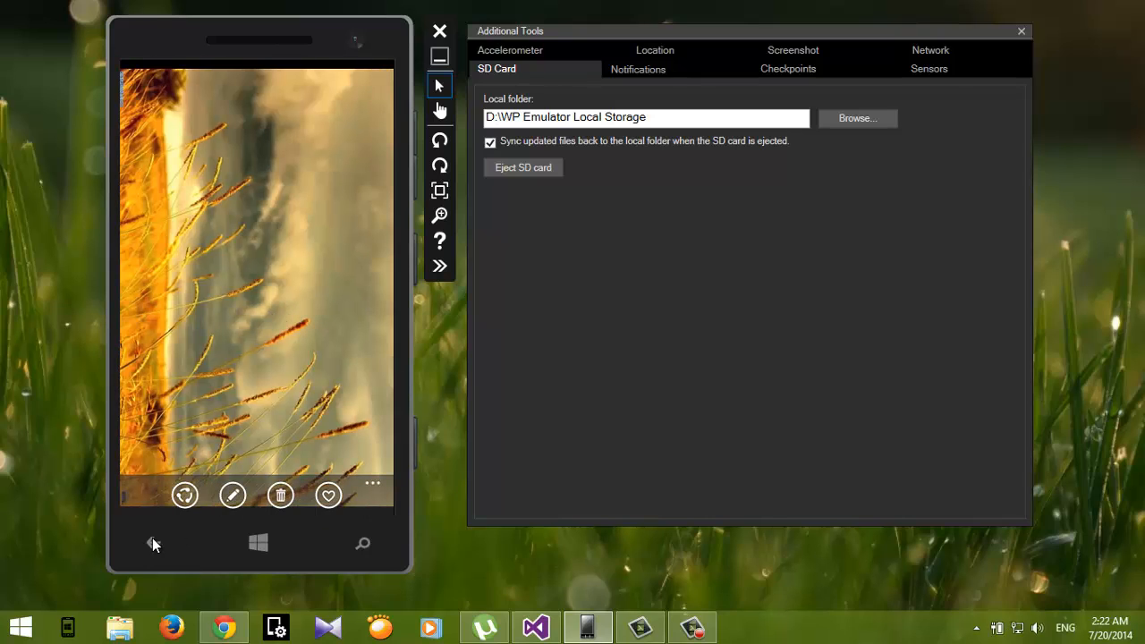
{"action": "left_click", "coordinate": [153, 540]}
{"action": "left_click", "coordinate": [153, 544]}
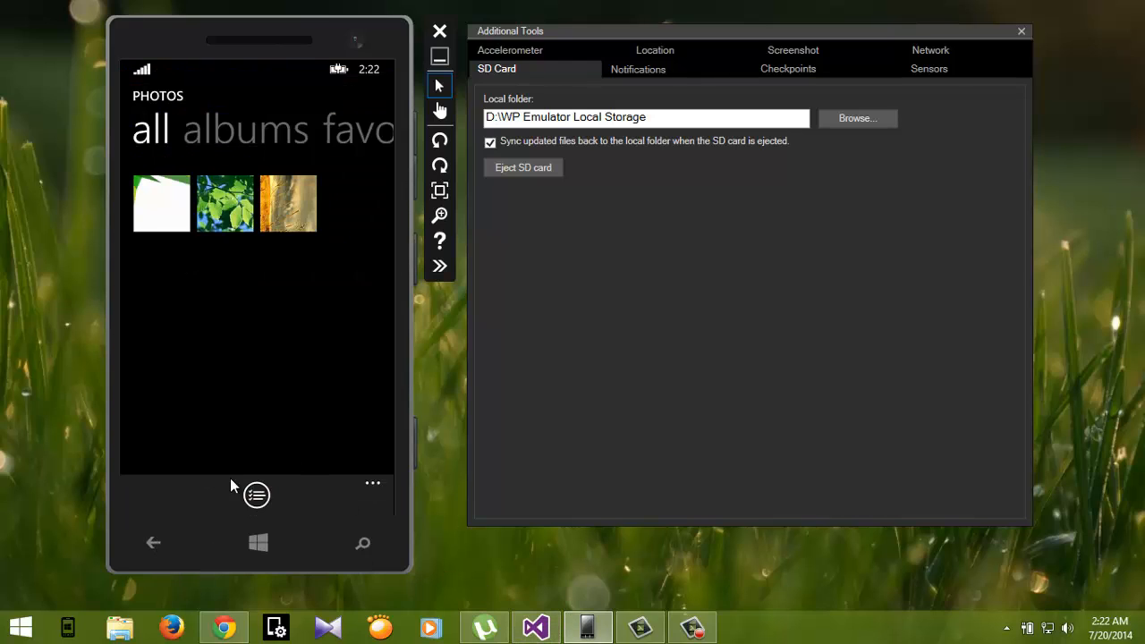
{"action": "left_click", "coordinate": [253, 542]}
Step: Switch to Visual Studio, run the PetSounds project on Emulator 8.1 WVGA 4 inch 512MB, and minimize Visual Studio
{"action": "left_click", "coordinate": [537, 628]}
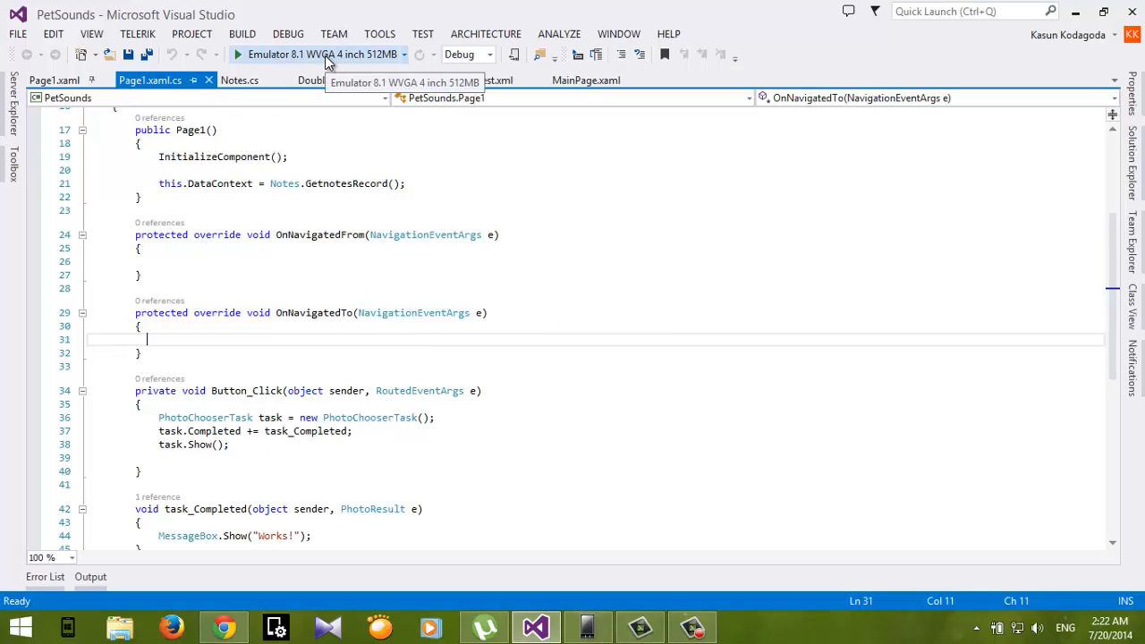
{"action": "left_click", "coordinate": [324, 55]}
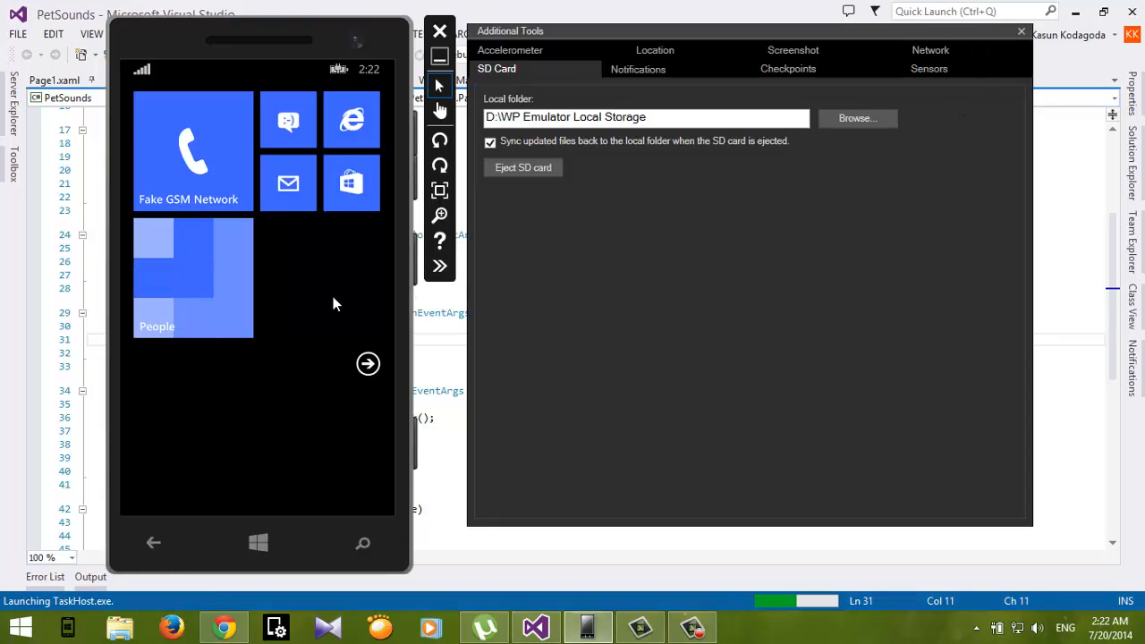
{"action": "left_click", "coordinate": [1075, 13]}
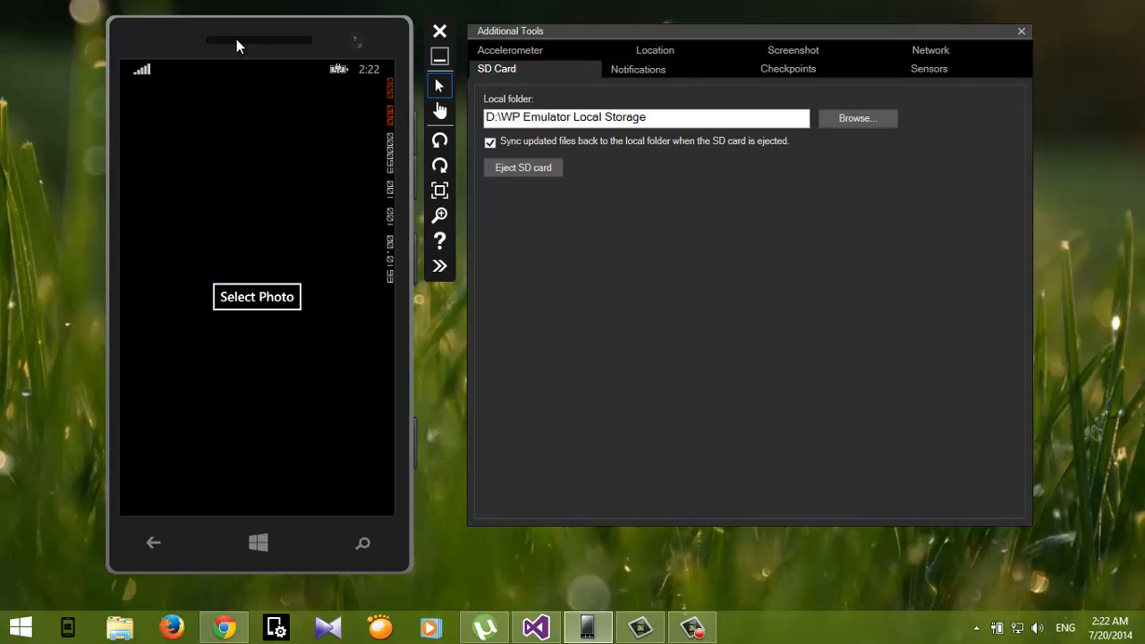
Step: Test Select Photo by choosing the first picture, dismiss the message, and return to the Start screen
{"action": "left_click", "coordinate": [260, 300]}
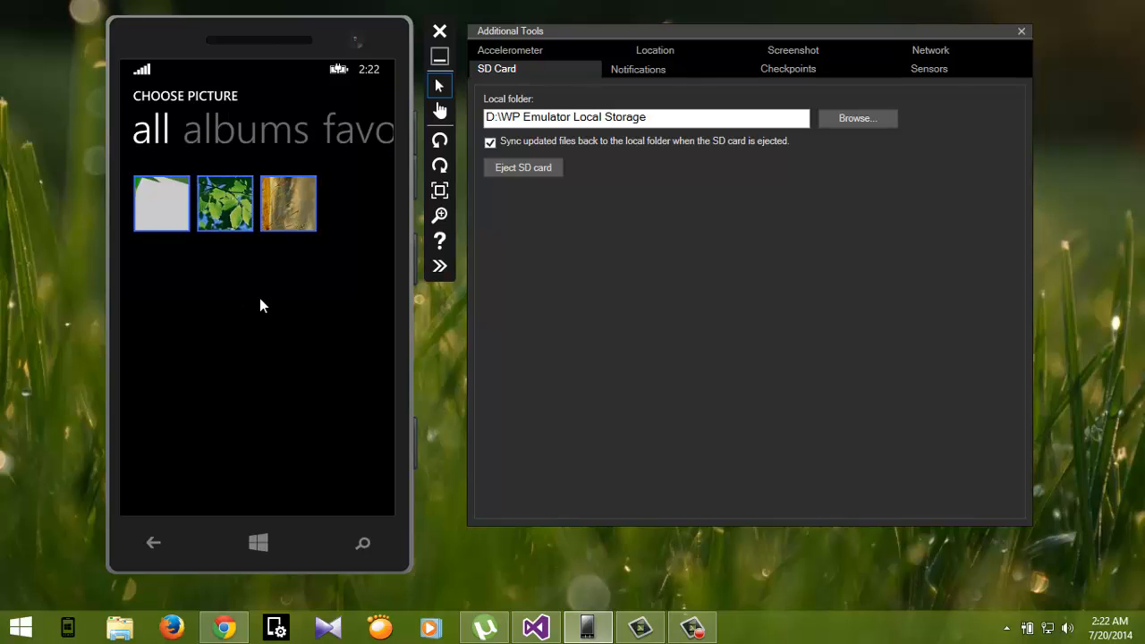
{"action": "left_click", "coordinate": [168, 211]}
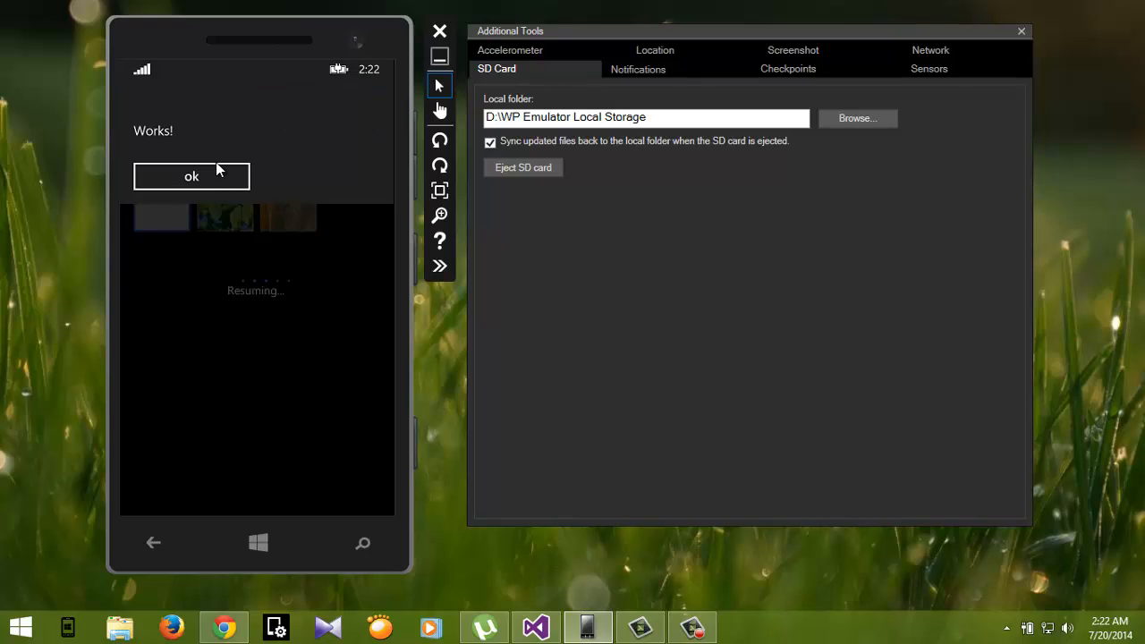
{"action": "left_click", "coordinate": [207, 182]}
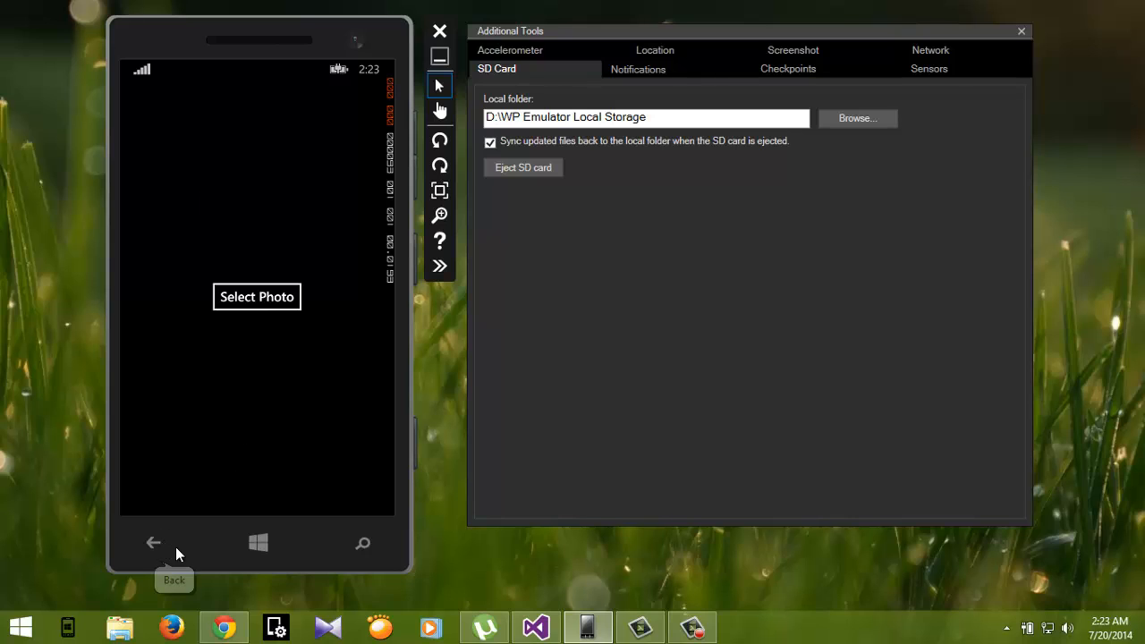
{"action": "left_click", "coordinate": [258, 543]}
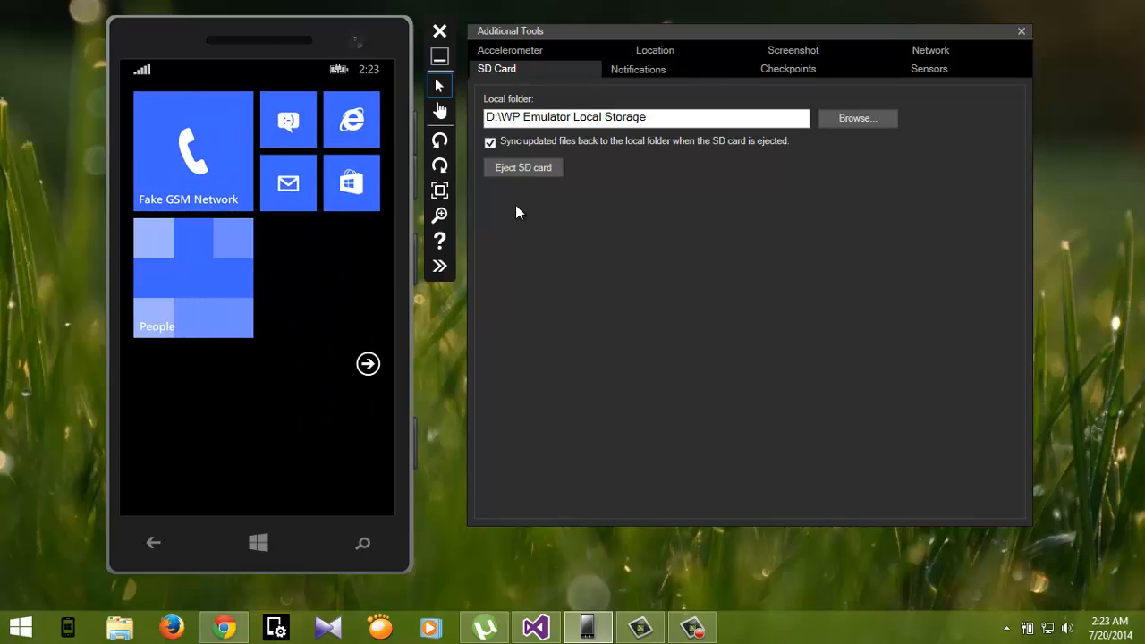